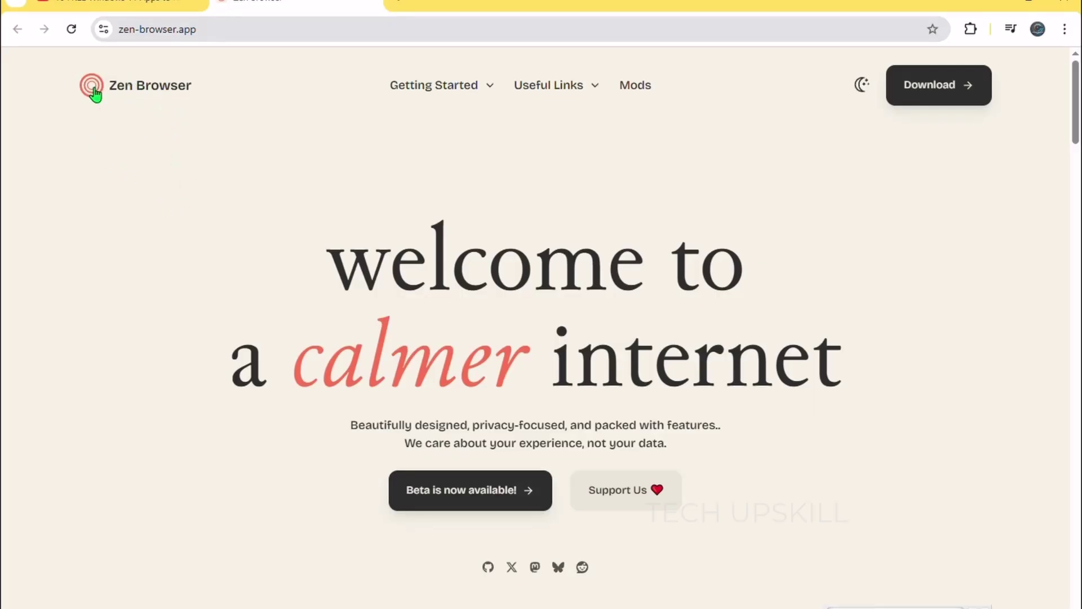
scroll(404, 227, down, 2)
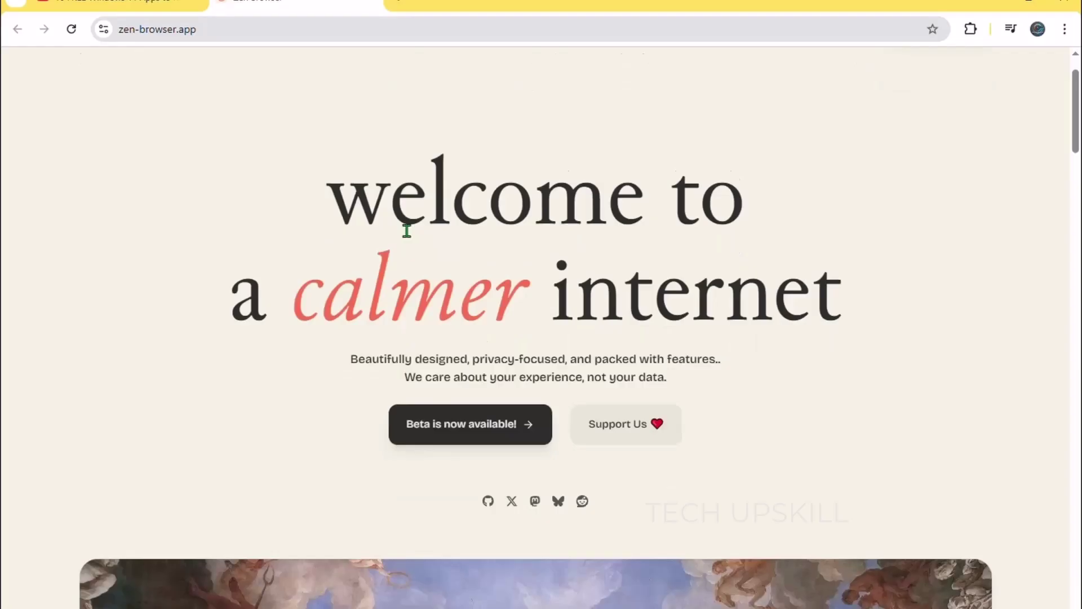
scroll(405, 230, down, 2)
scroll(406, 230, down, 3)
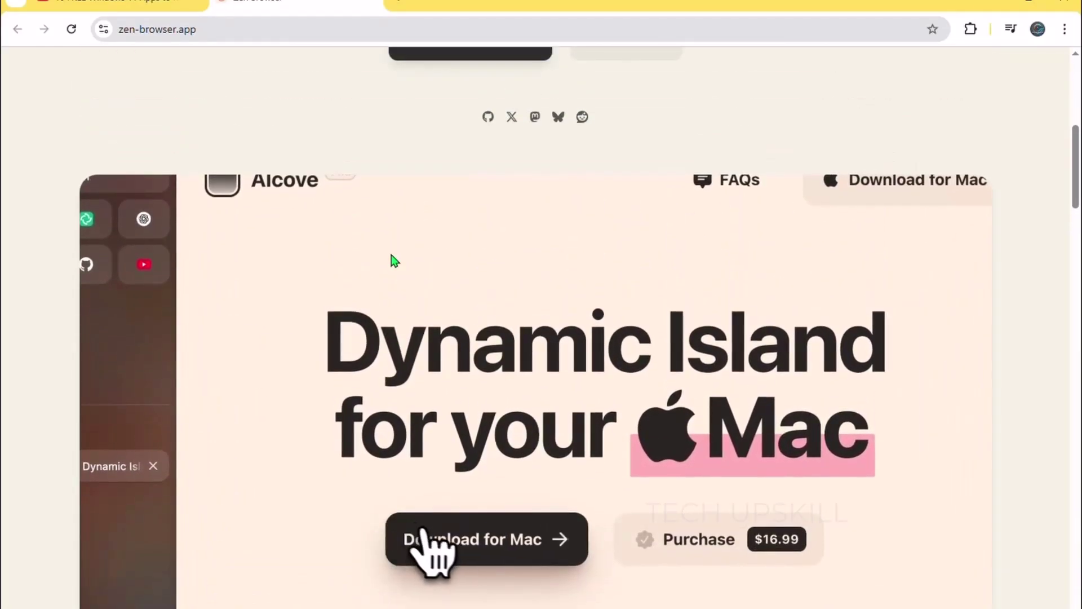
scroll(580, 332, down, 1)
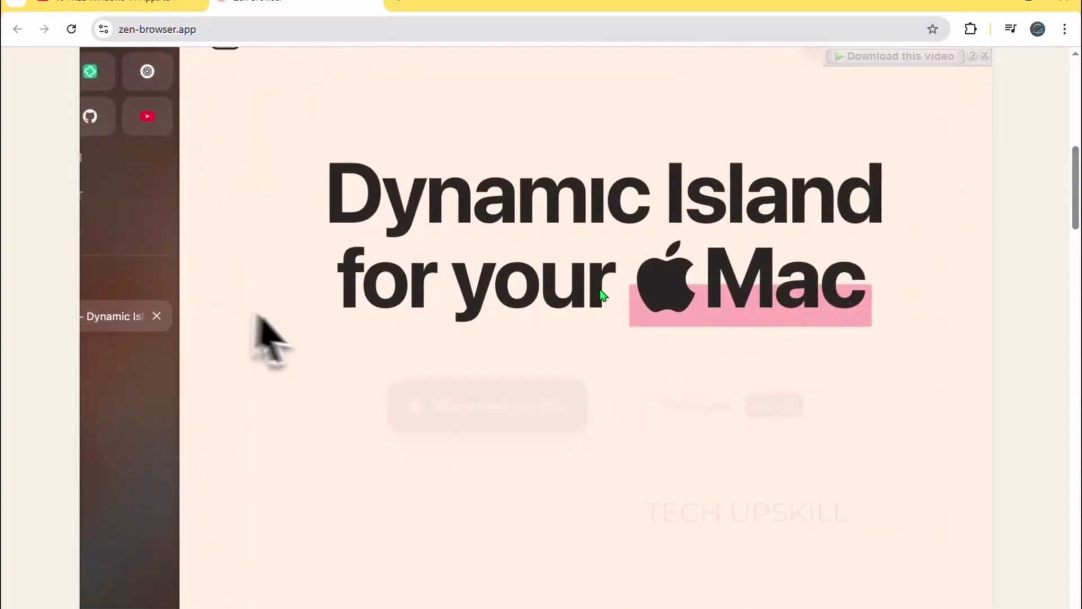
scroll(600, 294, down, 5)
scroll(601, 295, down, 1)
scroll(601, 297, down, 2)
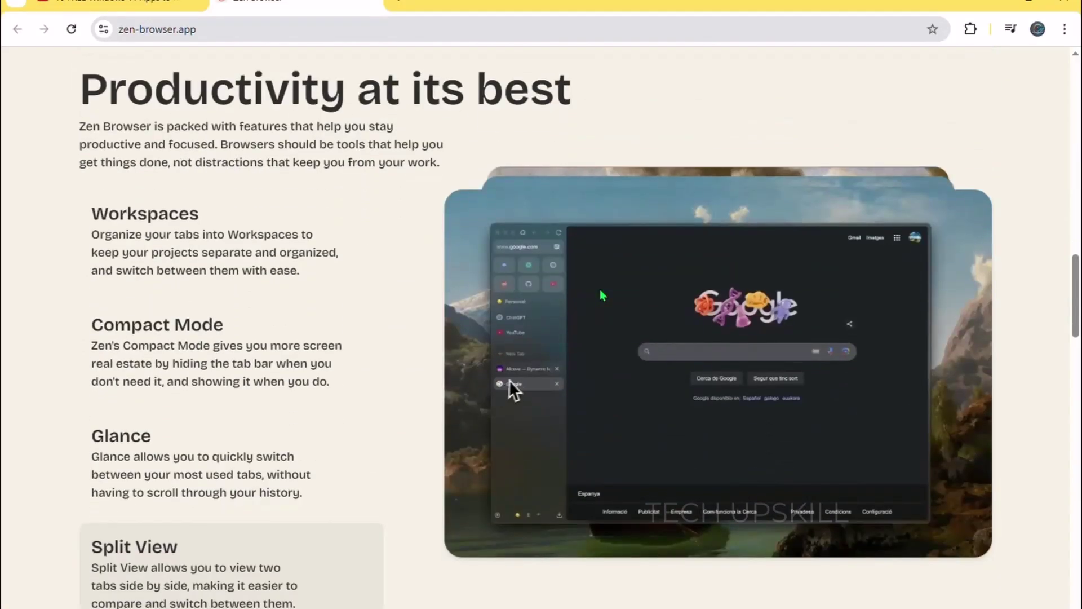
- Preview Zen Browser's Workspaces, Compact Mode and Glance feature demos
click(160, 223)
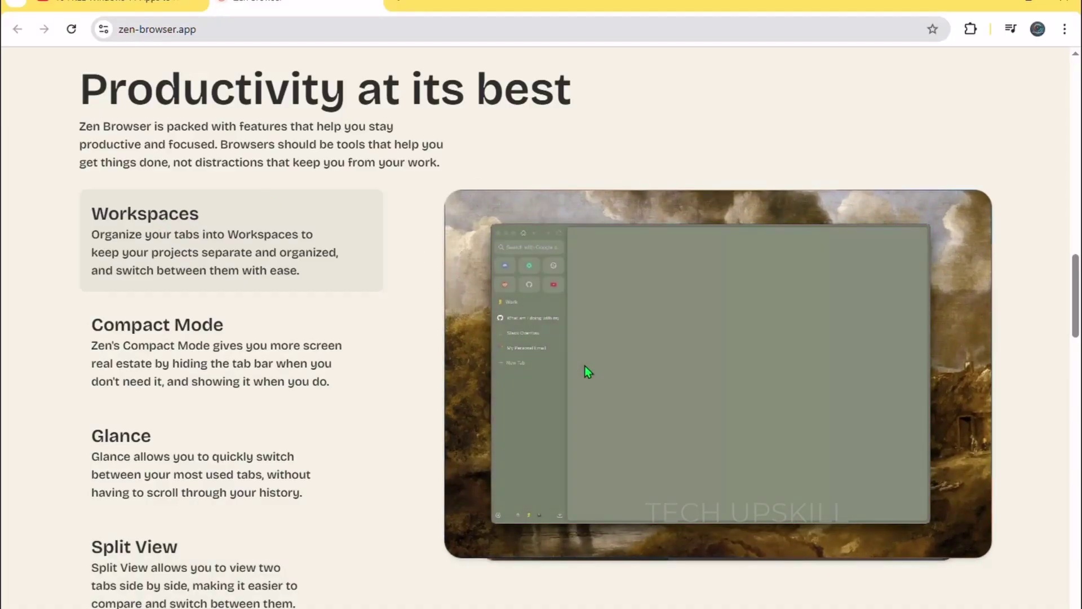
click(272, 381)
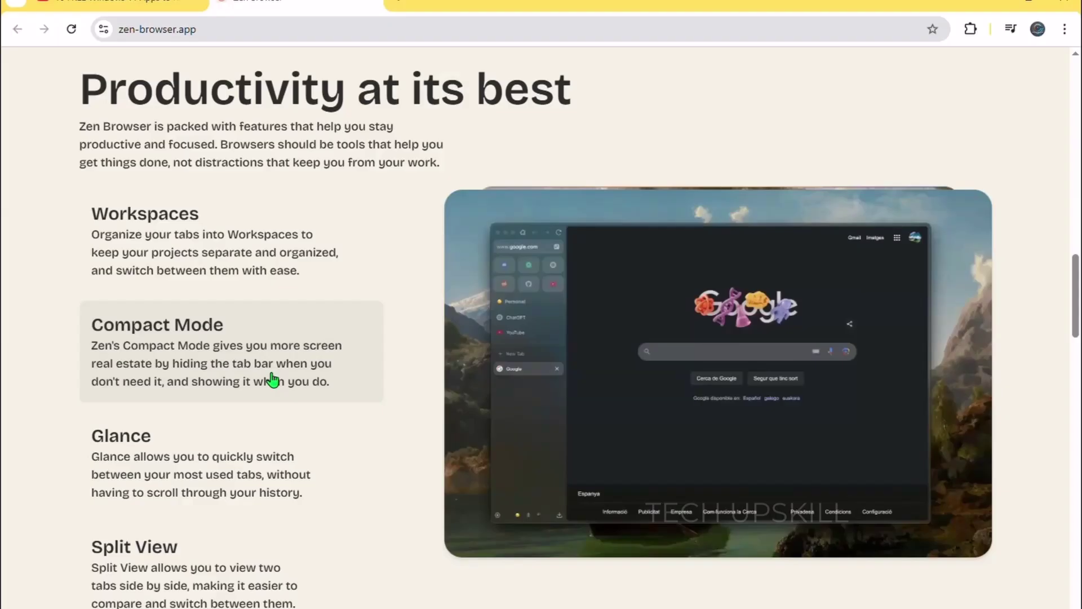
click(263, 448)
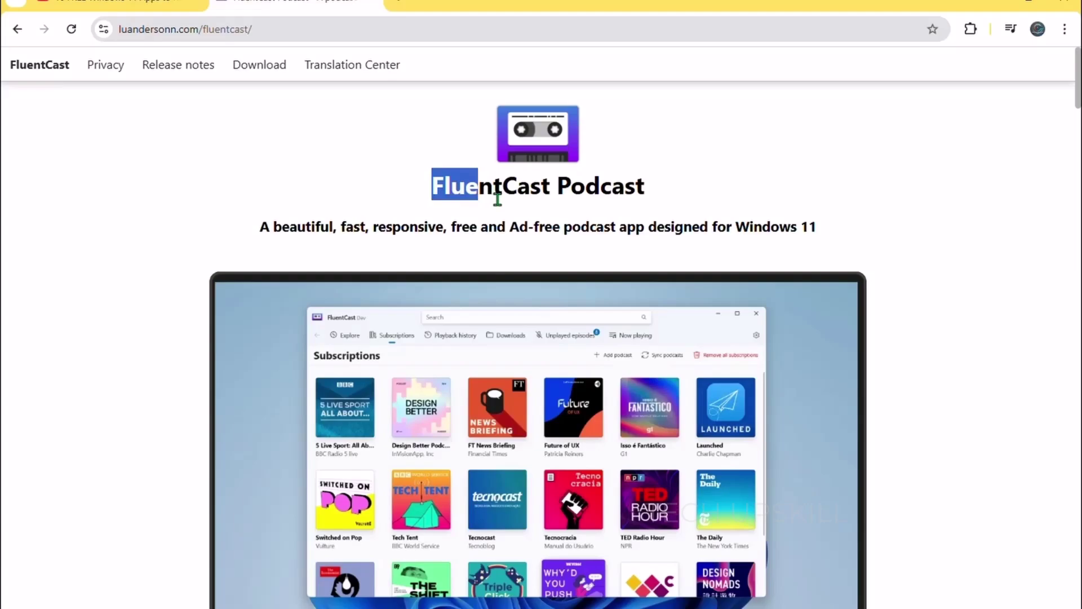
- Highlight the FluentCast Podcast heading and the subtitle describing the app
mouse_move(497, 199)
mouse_down()
mouse_move(555, 212)
mouse_move(625, 202)
mouse_up()
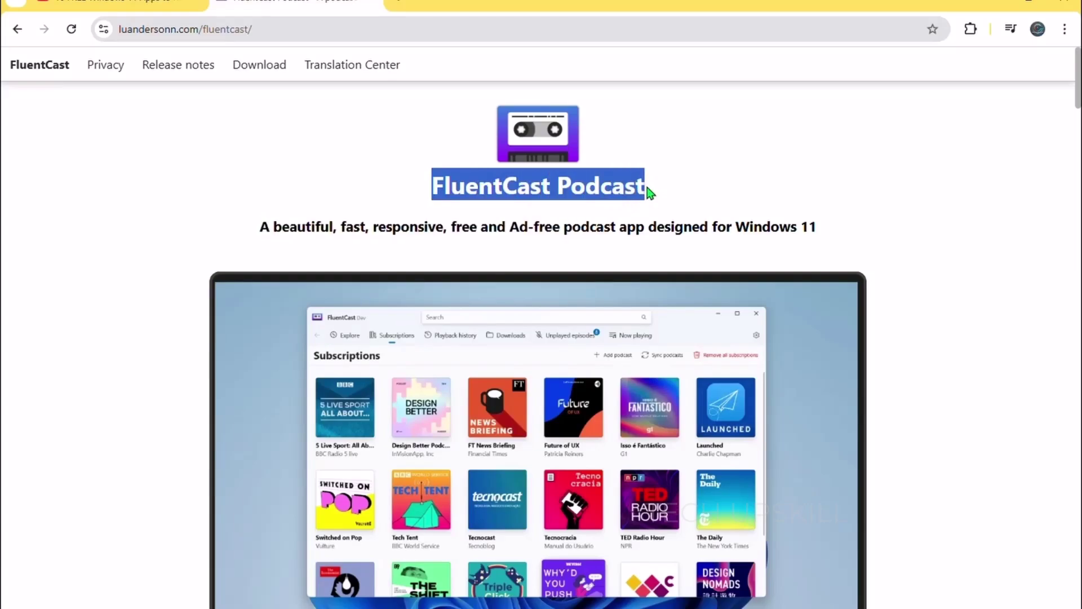
click(648, 201)
drag(343, 240, 805, 235)
scroll(853, 221, down, 1)
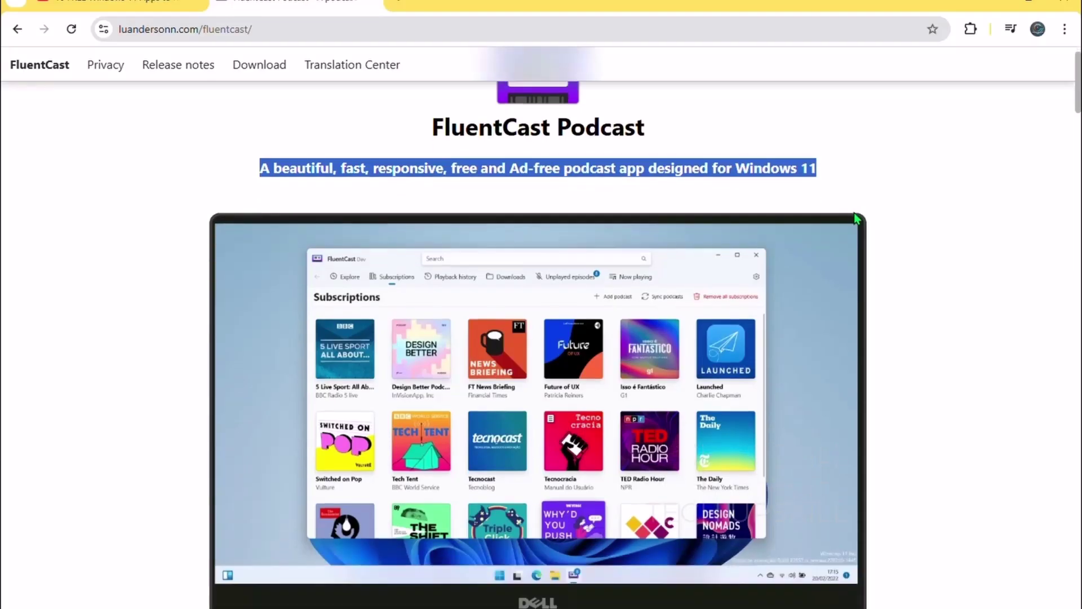
scroll(854, 212, down, 2)
scroll(854, 212, down, 2)
scroll(854, 212, down, 1)
scroll(855, 213, down, 2)
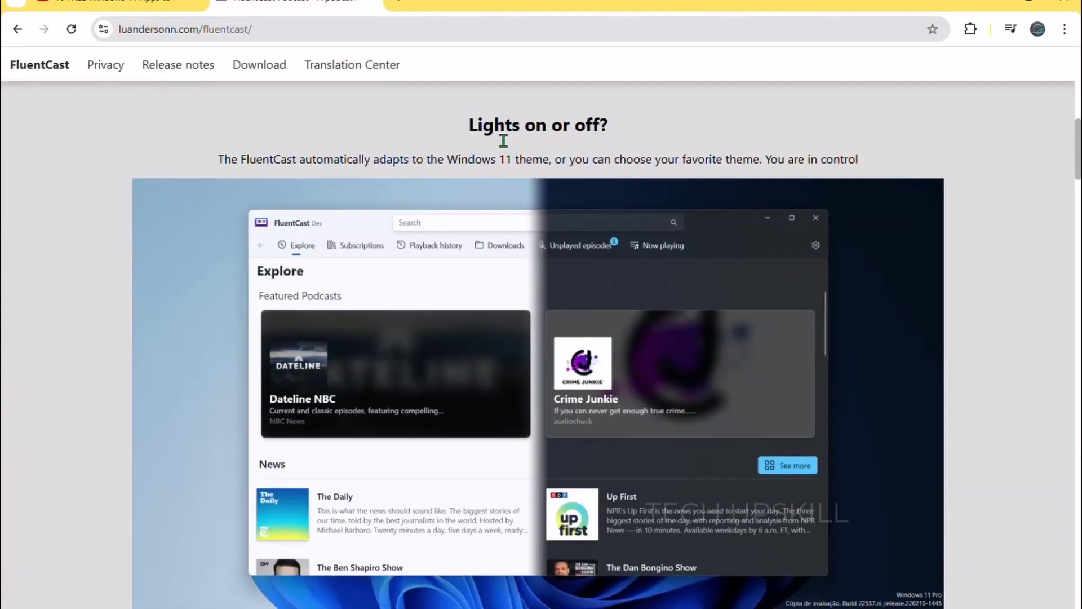
- Highlight the 'Lights on or off?', 'Keep track of your progress' and 'Listen even off-line' headings
mouse_move(541, 145)
mouse_down()
mouse_move(589, 143)
mouse_move(609, 128)
mouse_move(577, 129)
mouse_up()
click(448, 172)
scroll(500, 394, down, 3)
scroll(469, 366, down, 2)
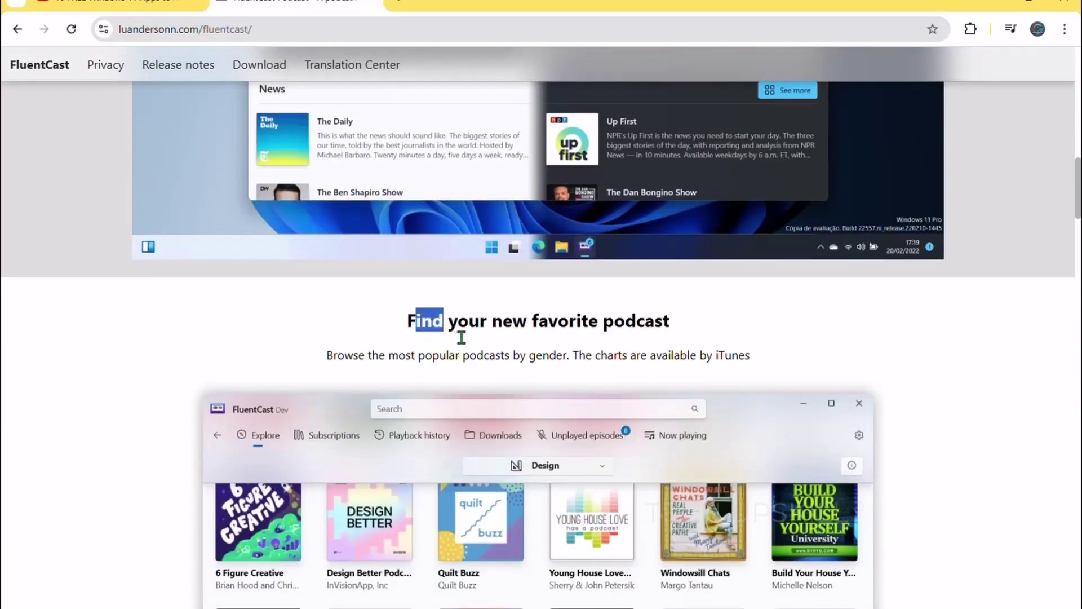
drag(461, 338, 667, 331)
scroll(667, 331, down, 5)
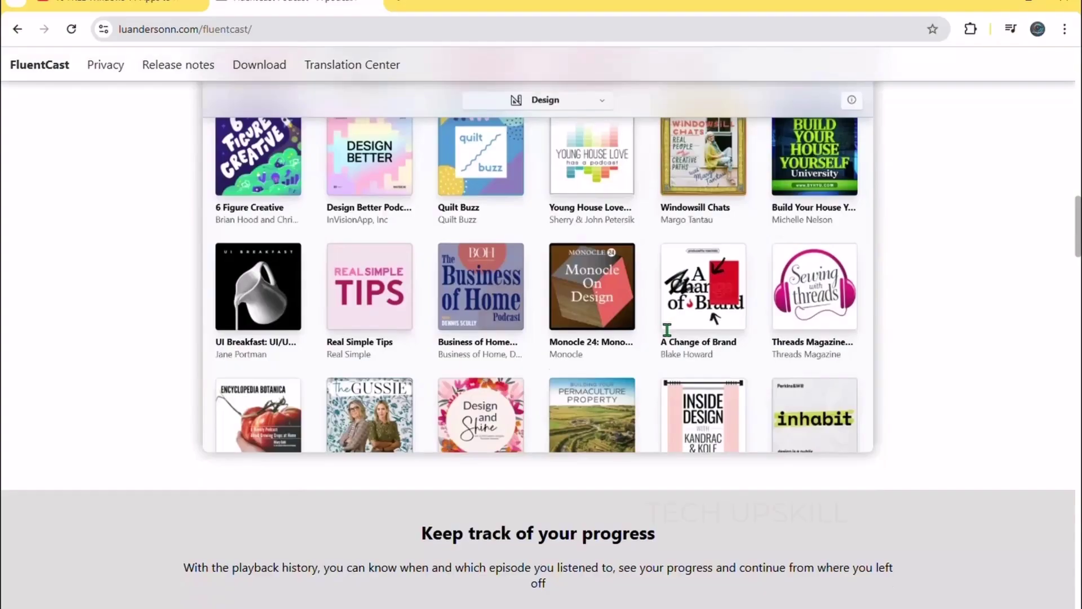
scroll(667, 331, up, 2)
scroll(691, 337, up, 1)
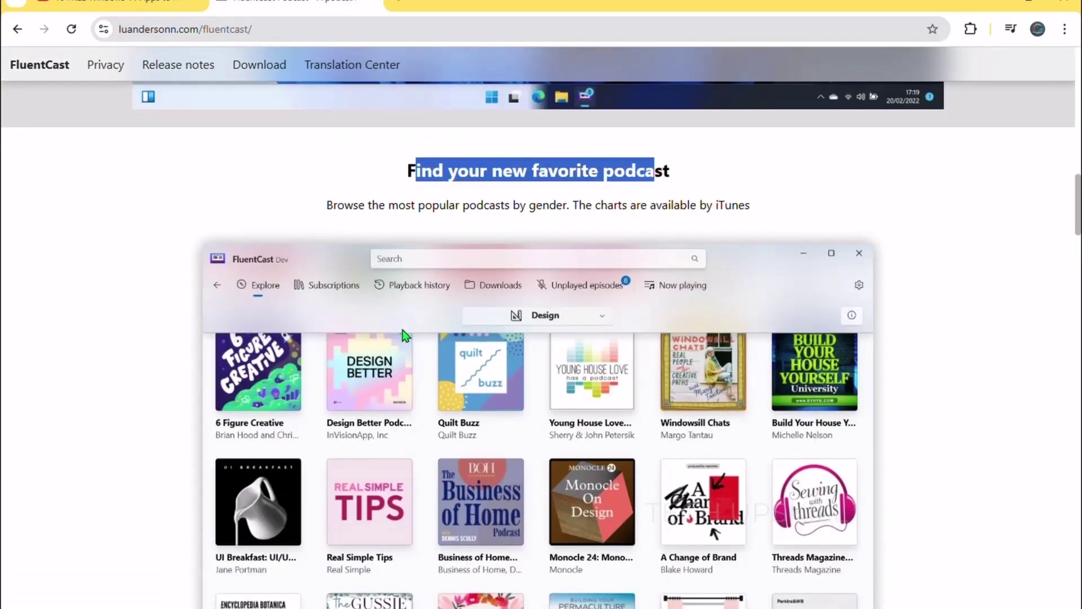
scroll(260, 455, down, 3)
scroll(261, 474, down, 3)
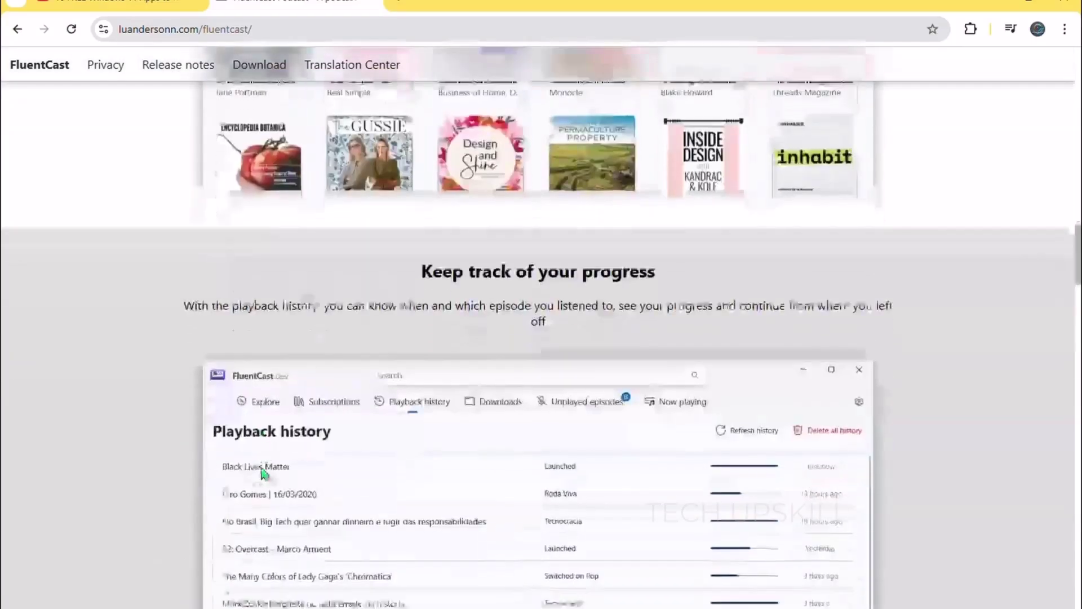
scroll(285, 424, down, 2)
drag(435, 156, 672, 174)
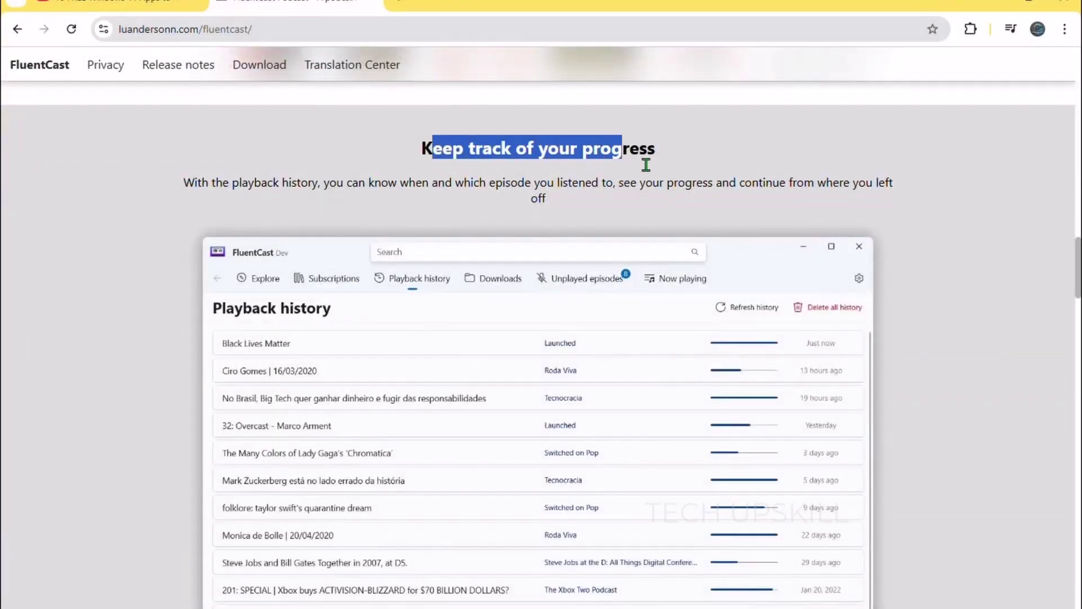
click(672, 174)
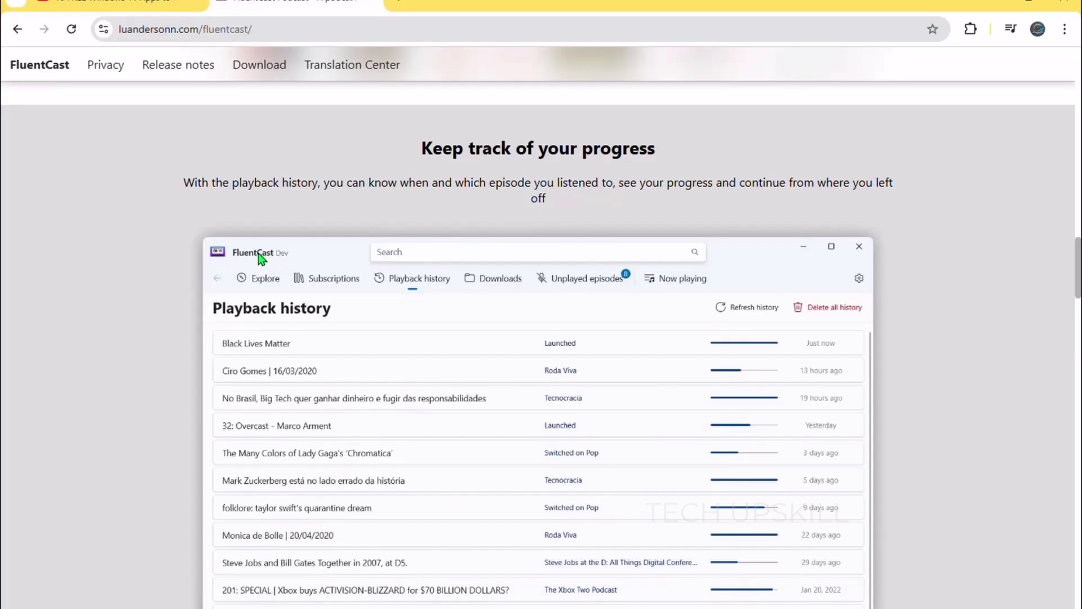
scroll(260, 258, down, 1)
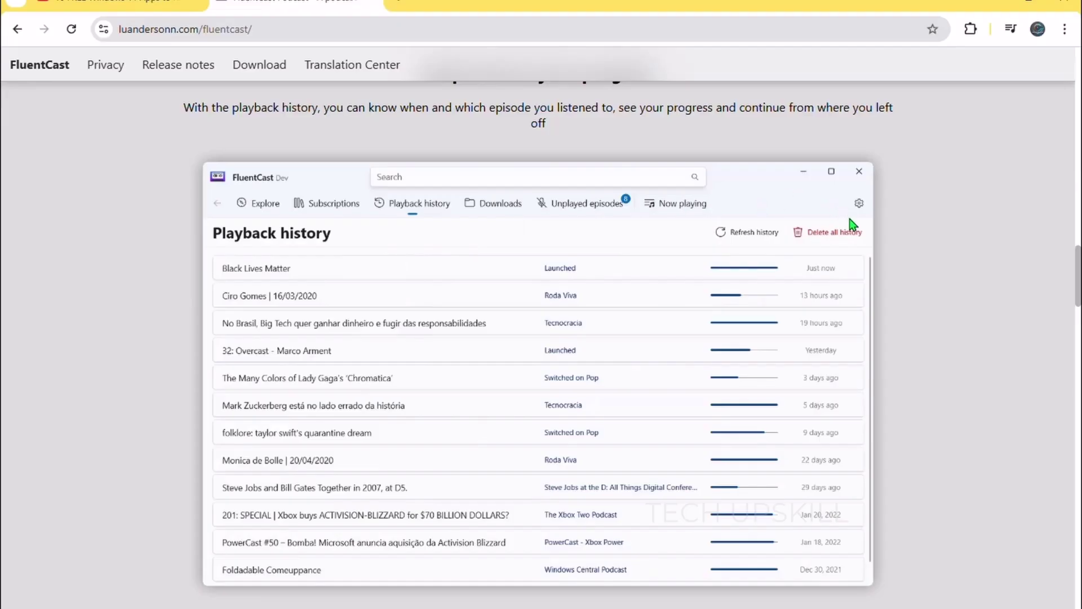
scroll(797, 302, down, 1)
scroll(797, 301, down, 3)
scroll(796, 306, down, 1)
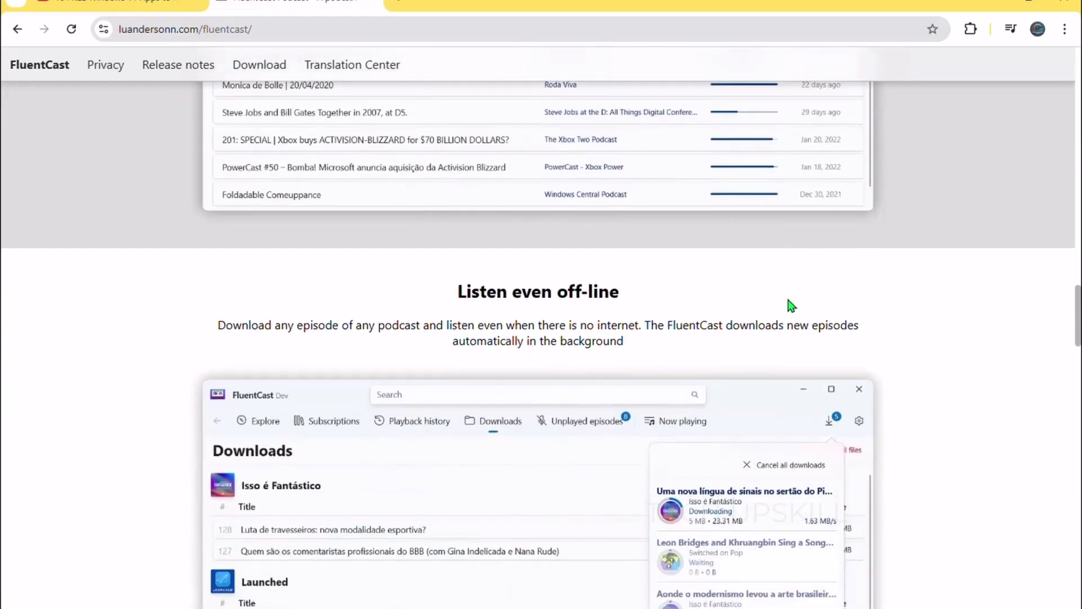
mouse_move(455, 294)
mouse_down()
mouse_move(556, 314)
mouse_move(627, 290)
mouse_up()
scroll(677, 305, down, 1)
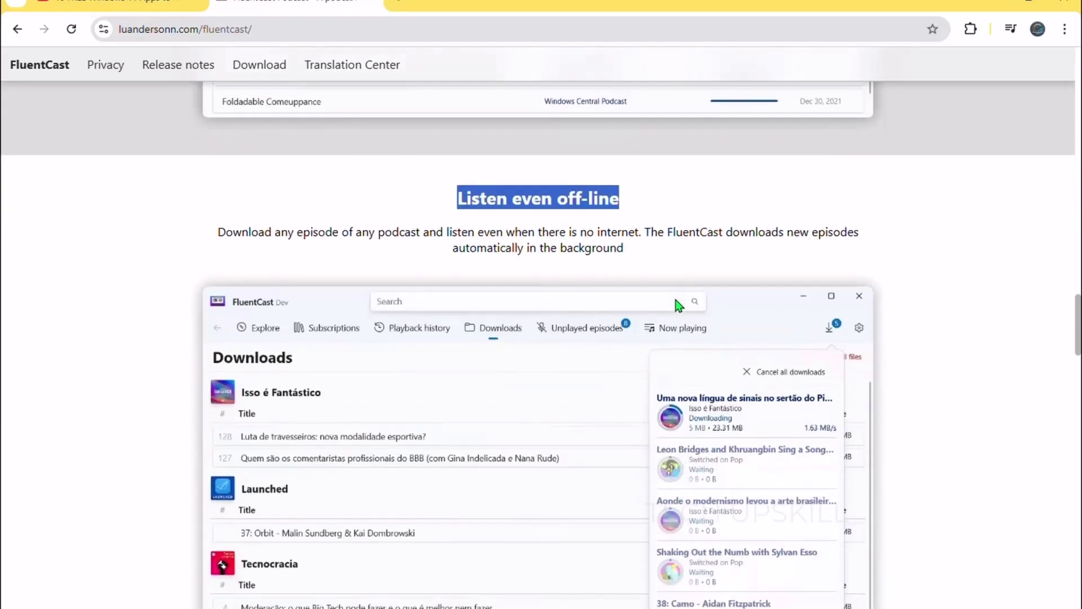
scroll(677, 305, down, 1)
scroll(676, 304, down, 1)
scroll(677, 305, down, 1)
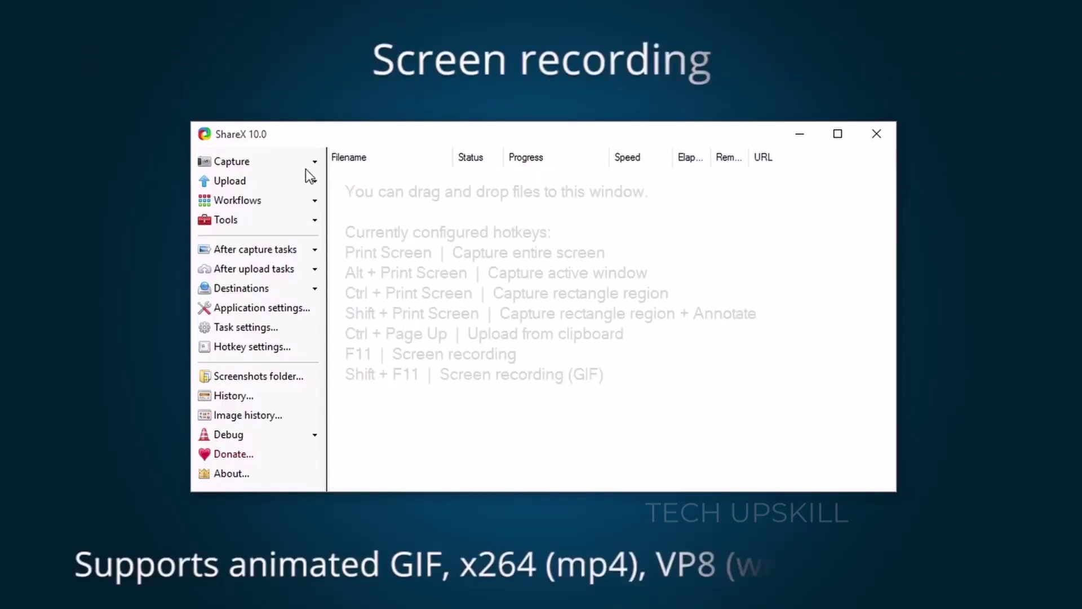
- Record a screen region as an auto-uploaded GIF, preview it, and cancel the clipboard image upload
click(290, 164)
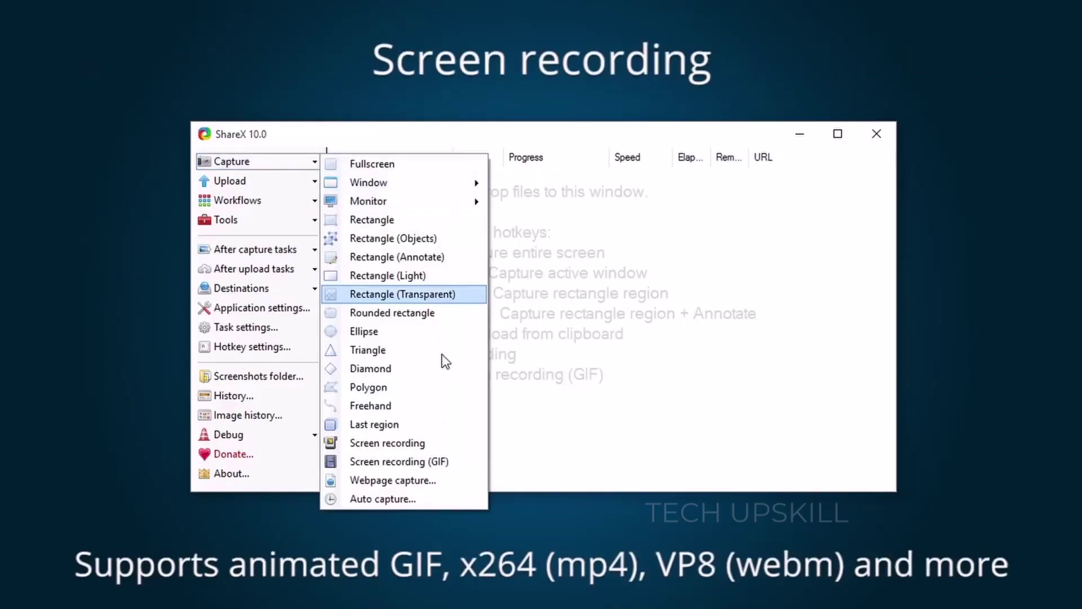
click(456, 463)
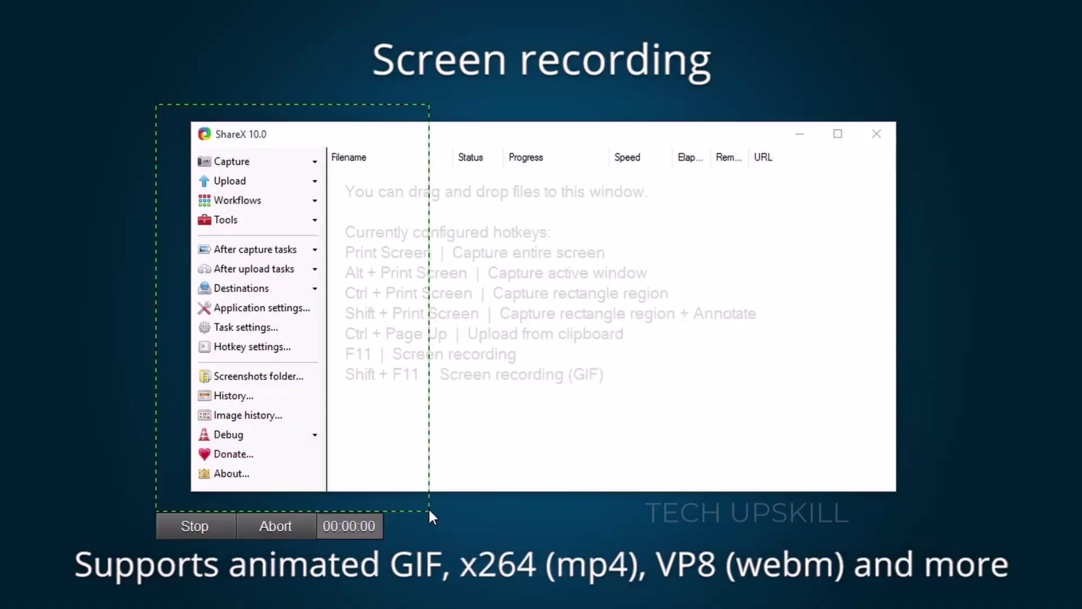
click(196, 522)
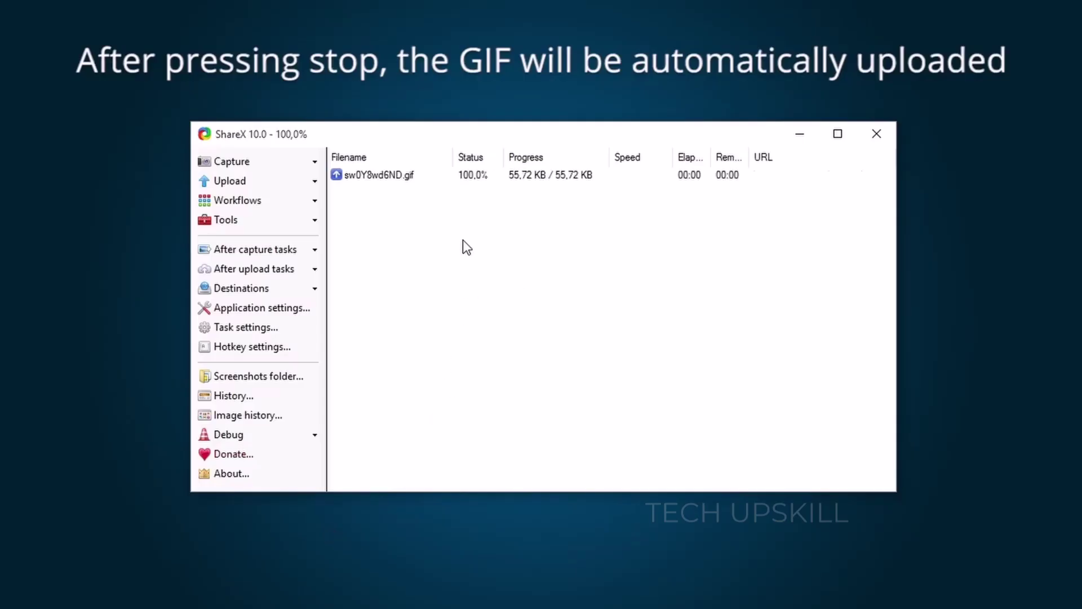
click(429, 173)
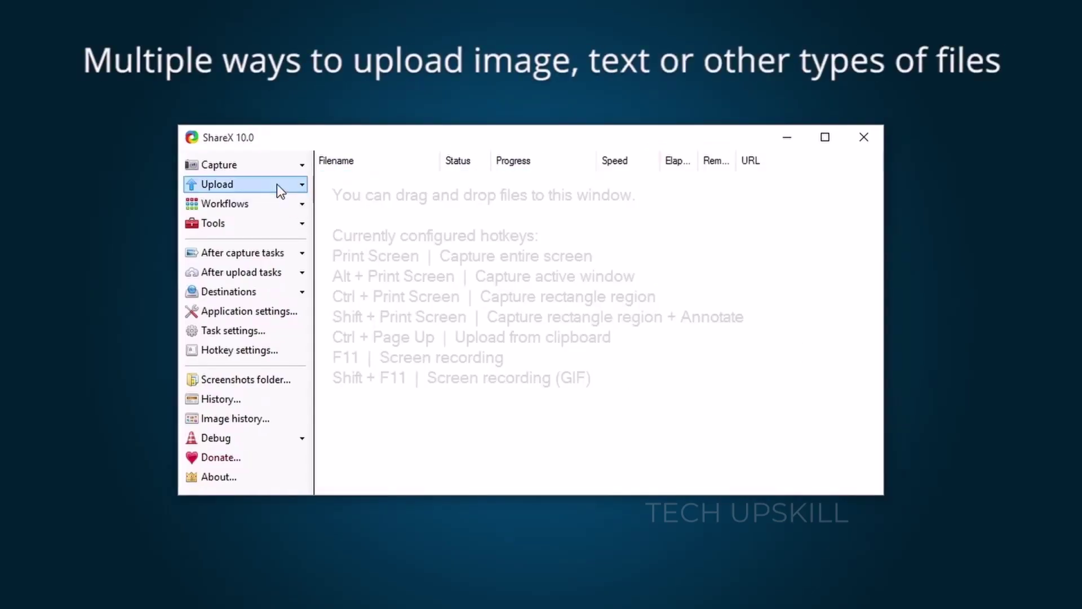
click(274, 185)
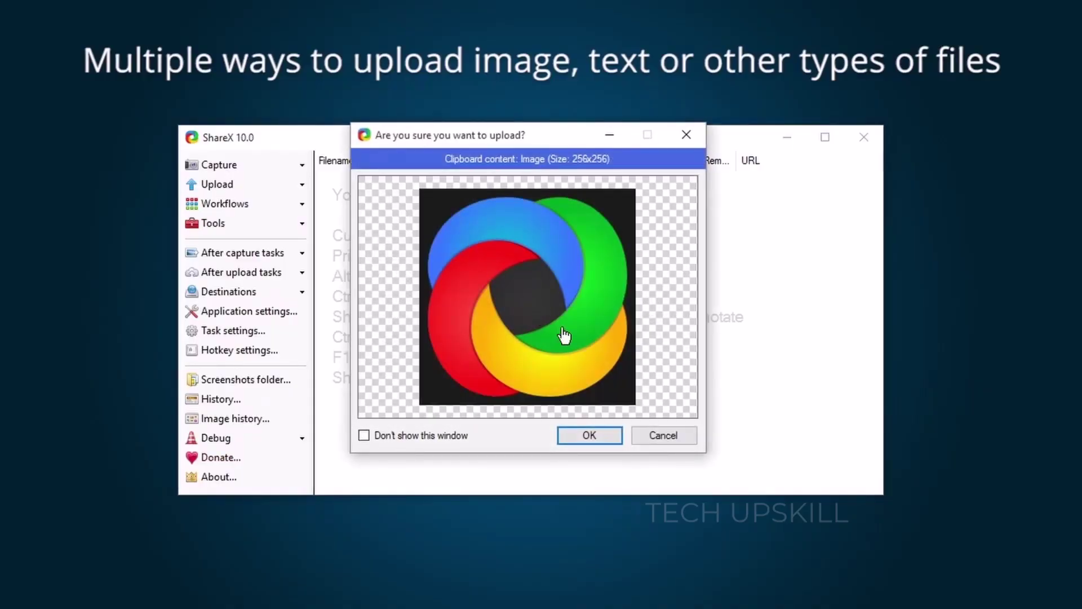
click(640, 428)
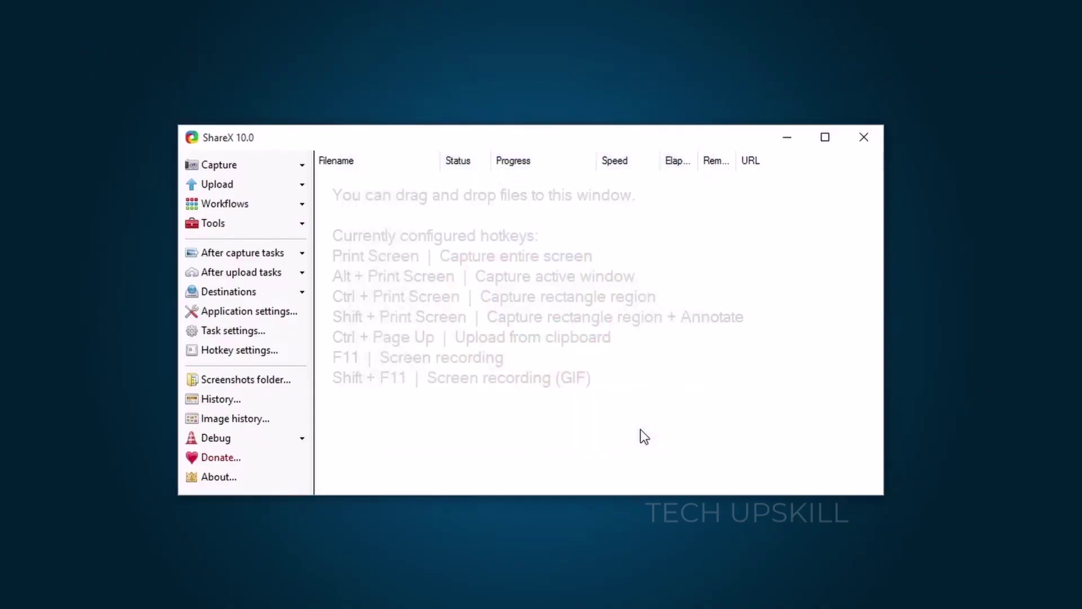
- Browse ShareX's after-capture, after-upload, destination and capture workflow menus
click(292, 253)
click(292, 269)
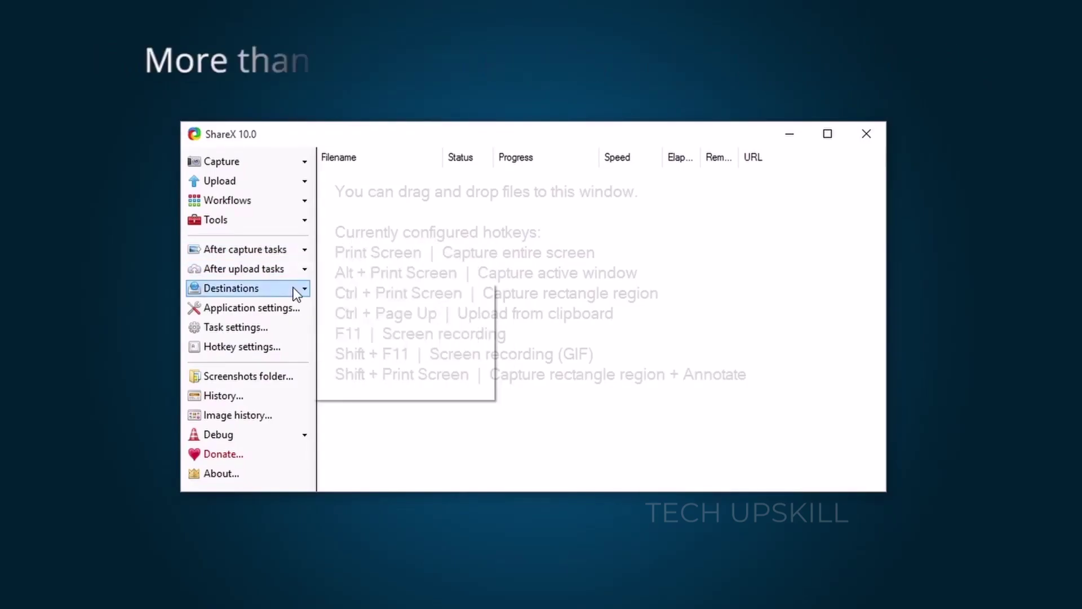
click(300, 288)
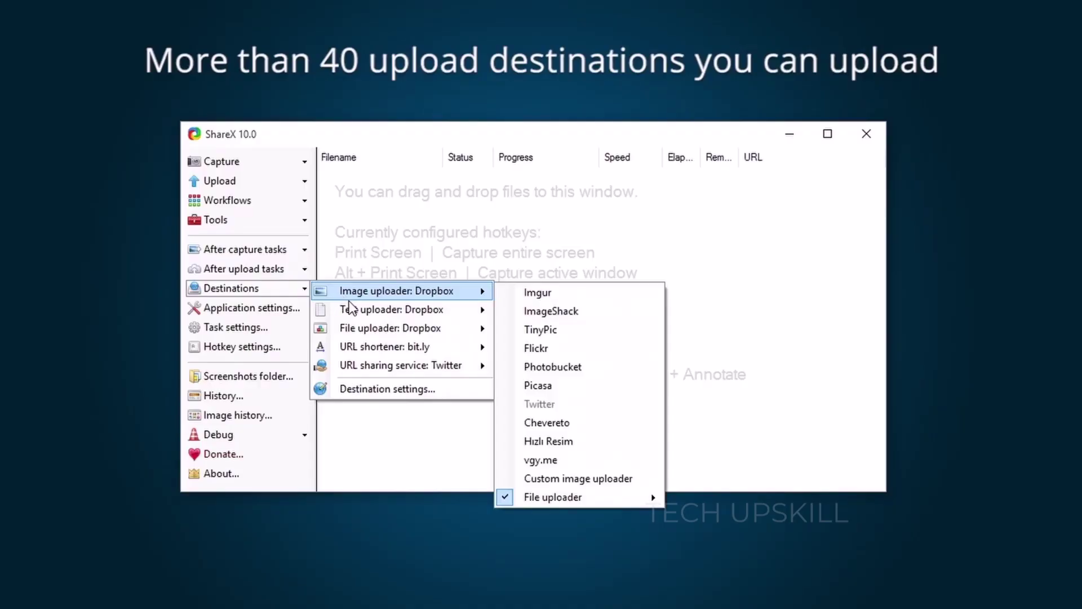
mouse_move(385, 347)
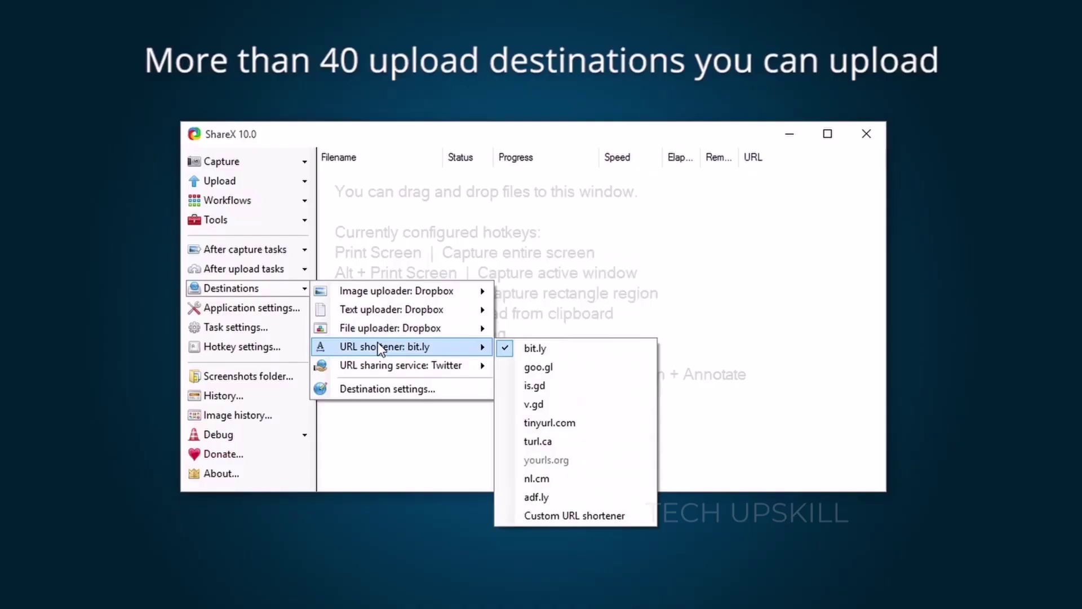
mouse_move(401, 365)
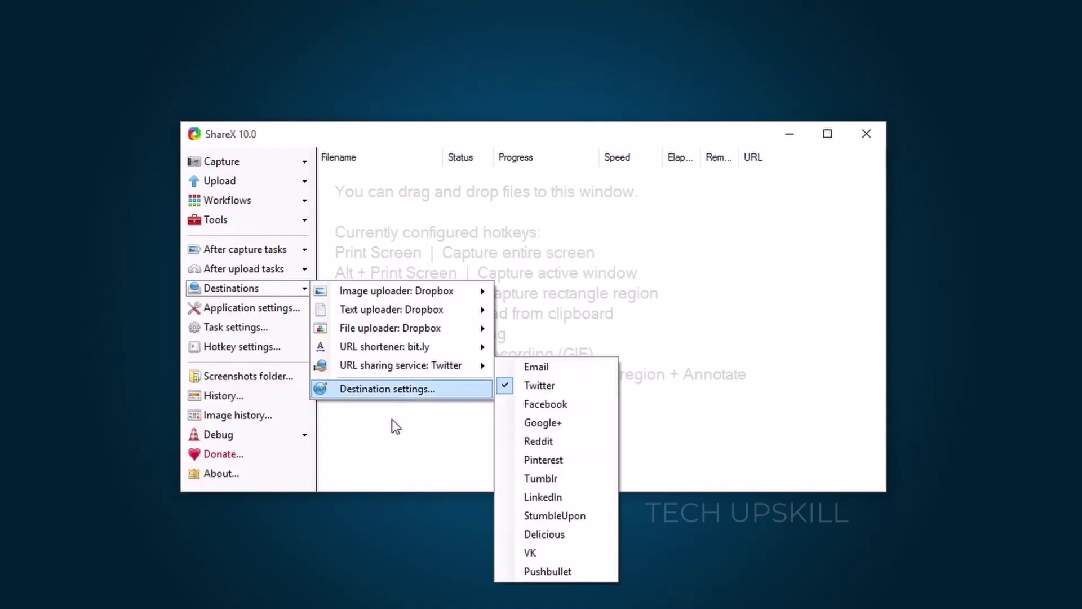
click(395, 427)
click(307, 200)
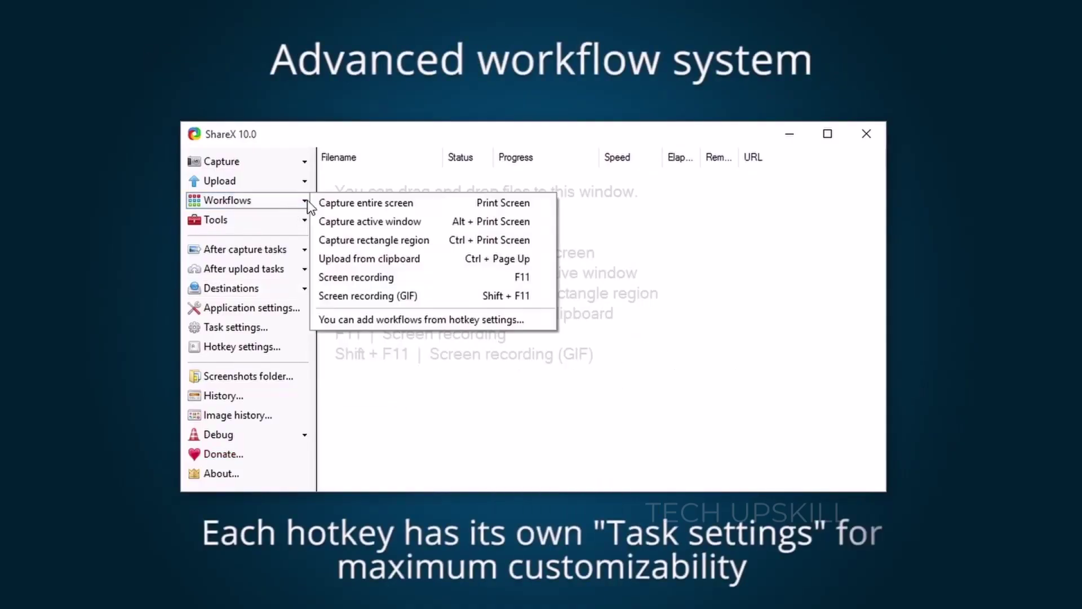
click(538, 317)
- Add a Capture rectangle region hotkey that opens in the image editor, bound to Shift+Print Screen
click(356, 143)
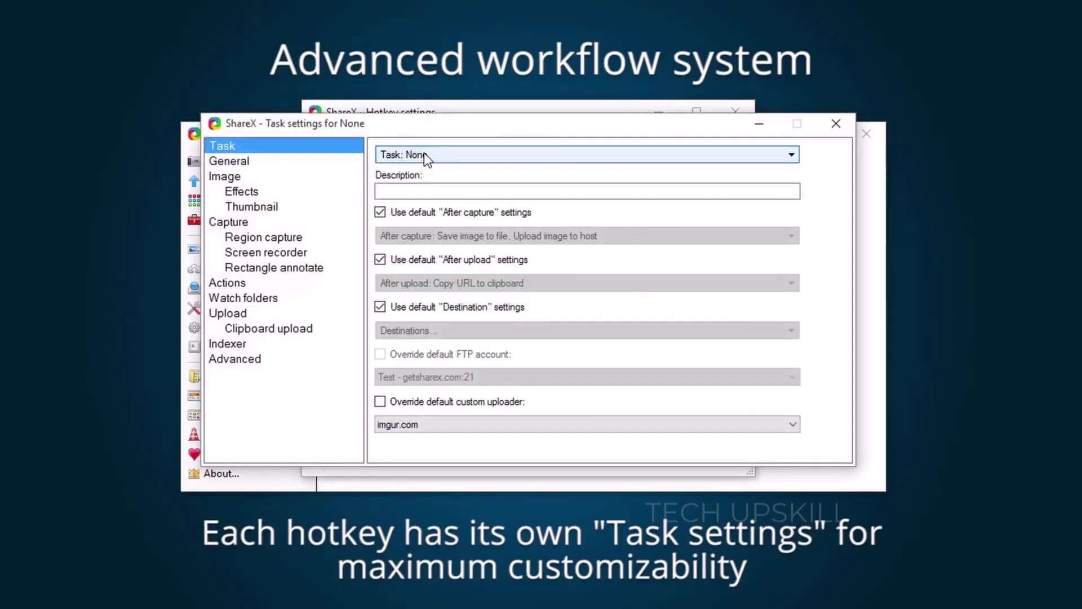
click(424, 153)
click(745, 290)
click(522, 197)
text(Capture rectangle region + Annotate)
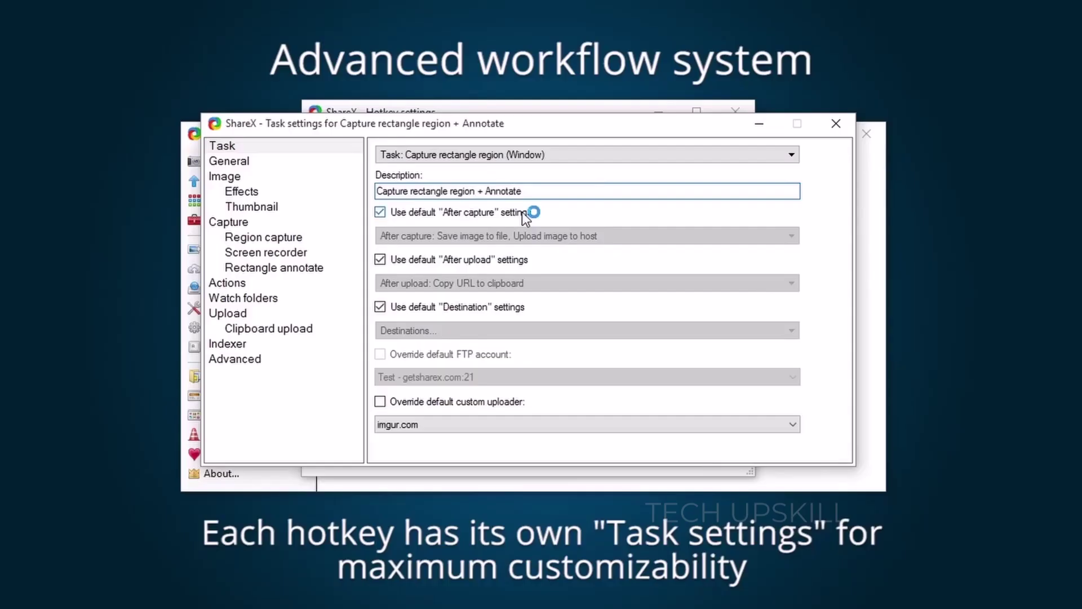
click(521, 212)
click(635, 233)
click(761, 274)
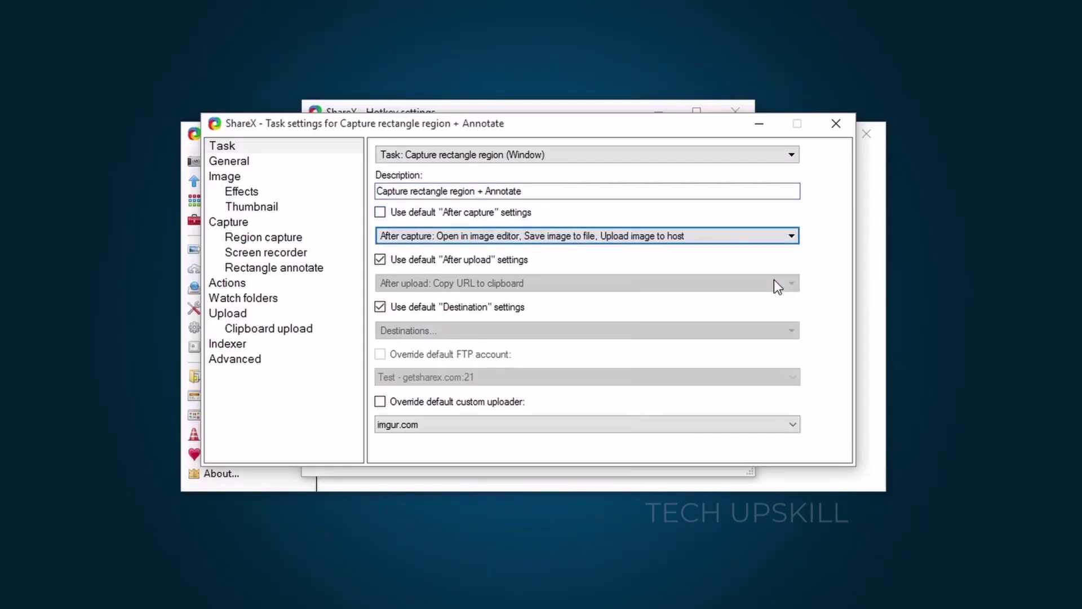
click(833, 135)
click(674, 292)
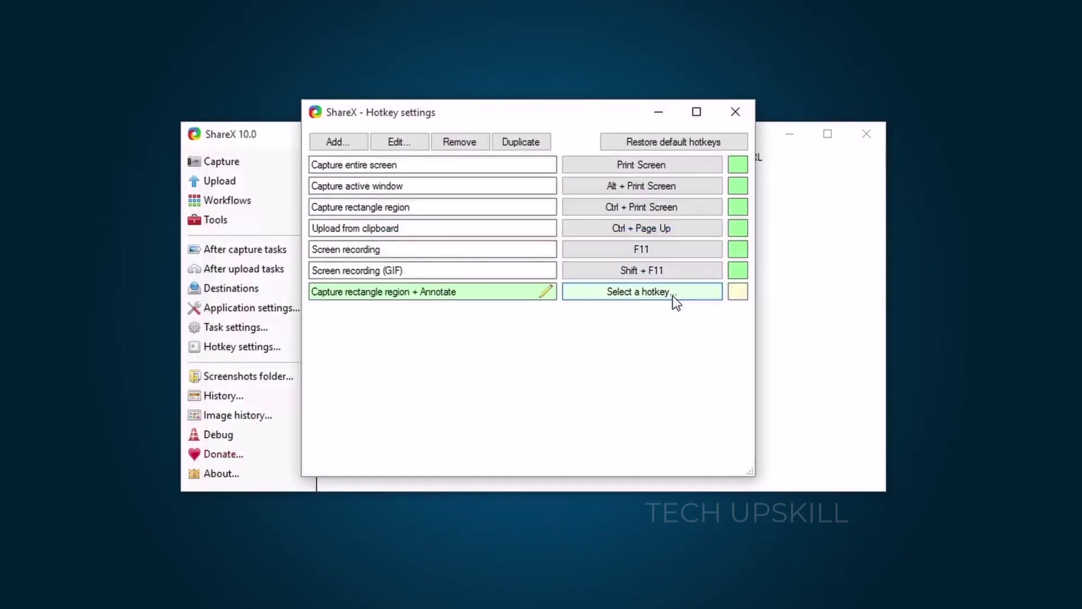
key(shift+Print)
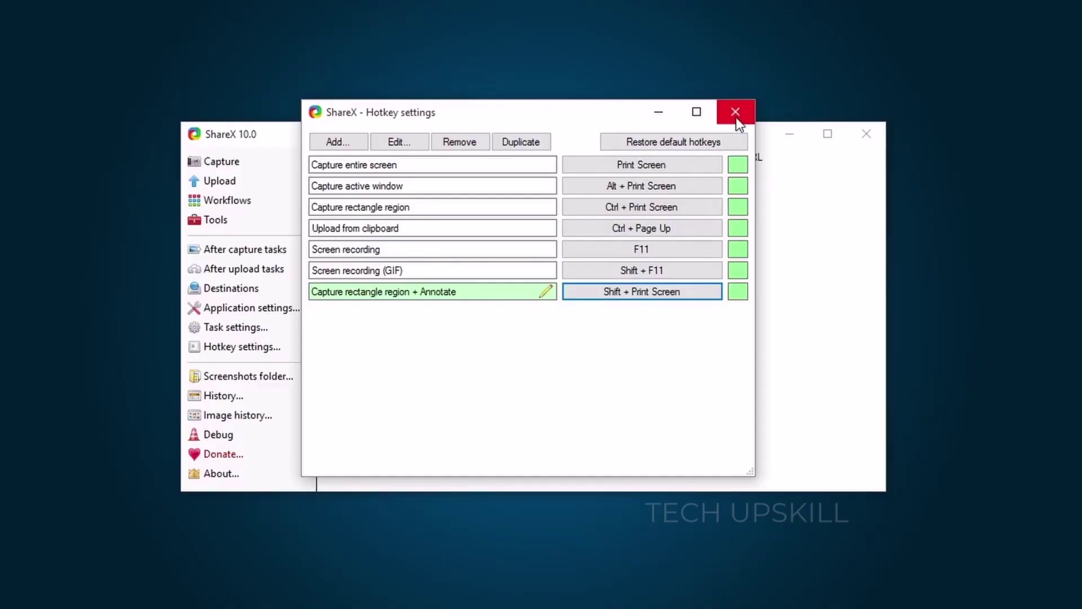
click(734, 114)
- Use the Color picker to choose a green hue in saturation mode and sample a screen colour
click(301, 222)
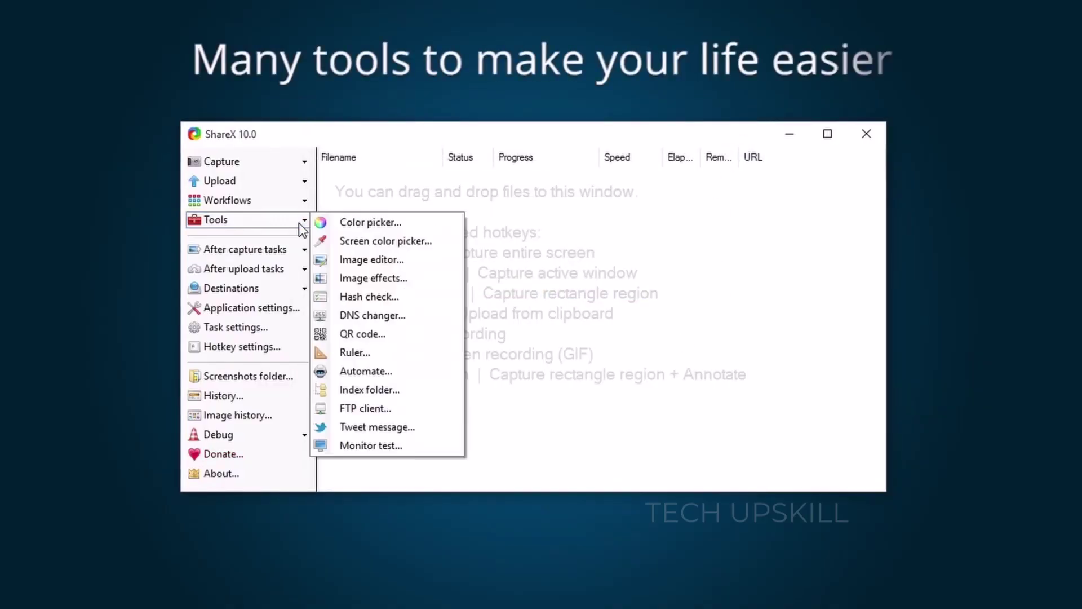
click(441, 223)
drag(440, 223, 408, 261)
click(495, 307)
click(551, 212)
click(493, 425)
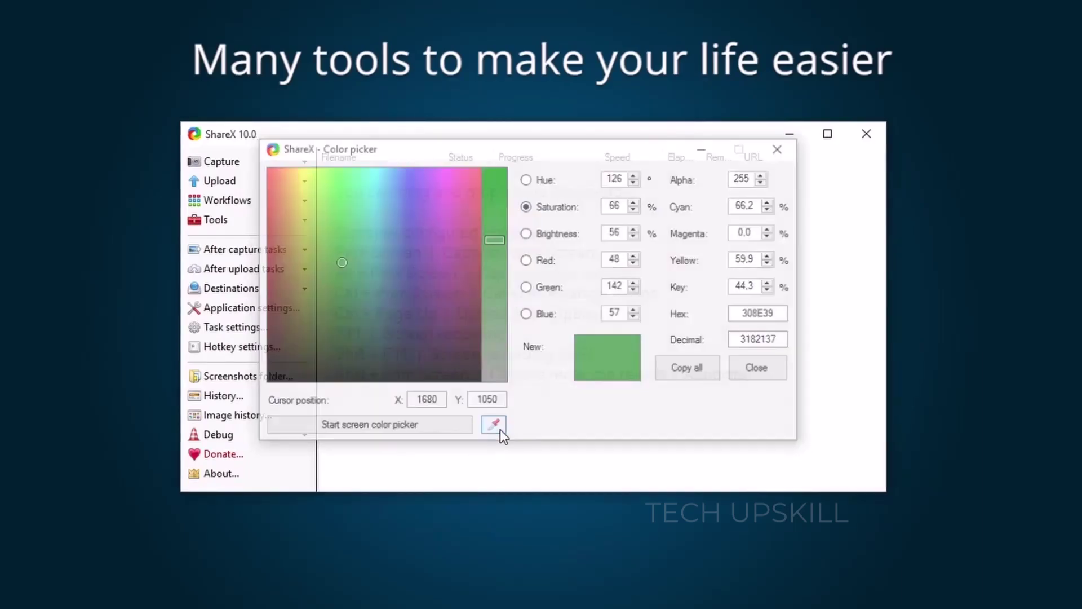
click(500, 428)
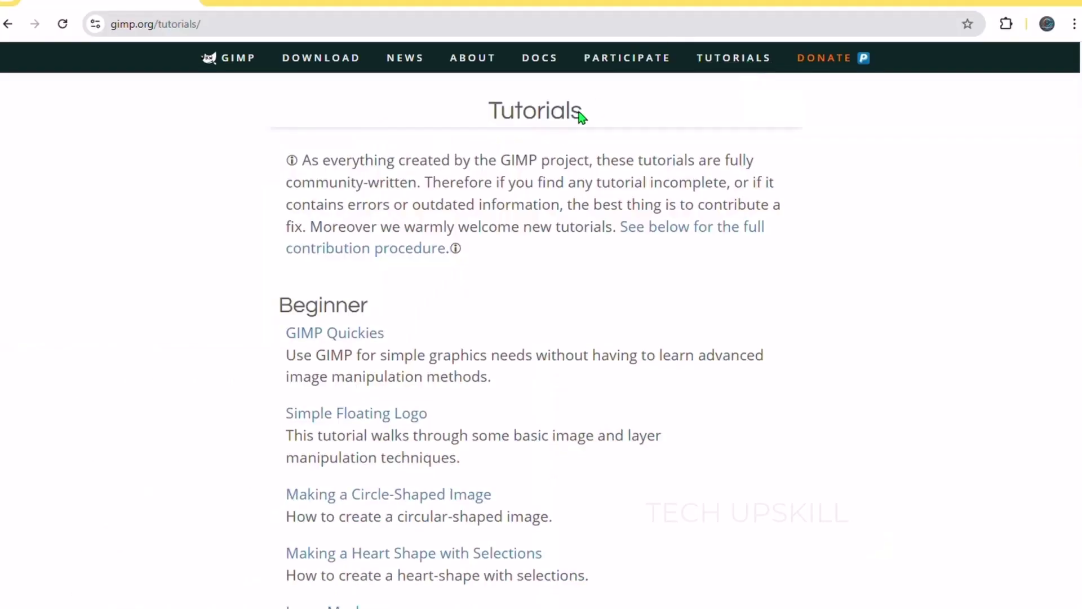
scroll(558, 139, down, 3)
scroll(338, 178, up, 1)
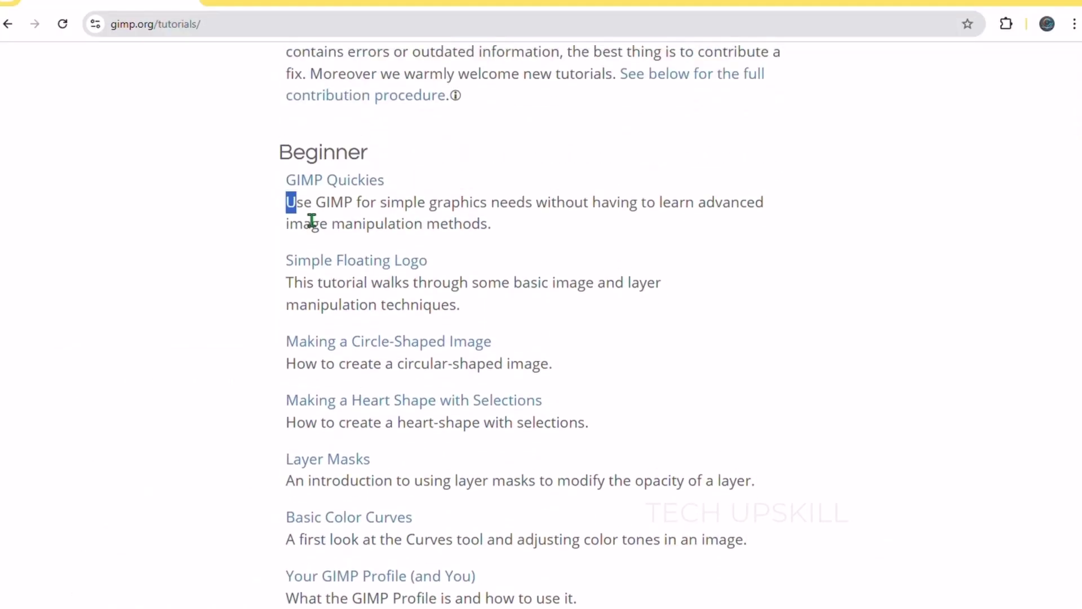
- Highlight the GIMP Quickies, Simple Floating Logo and Circle-Shaped Image descriptions
mouse_move(311, 222)
mouse_down()
mouse_move(549, 223)
mouse_move(768, 201)
mouse_move(783, 233)
mouse_up()
click(273, 299)
mouse_move(280, 294)
mouse_down()
mouse_move(420, 310)
mouse_move(487, 304)
mouse_up()
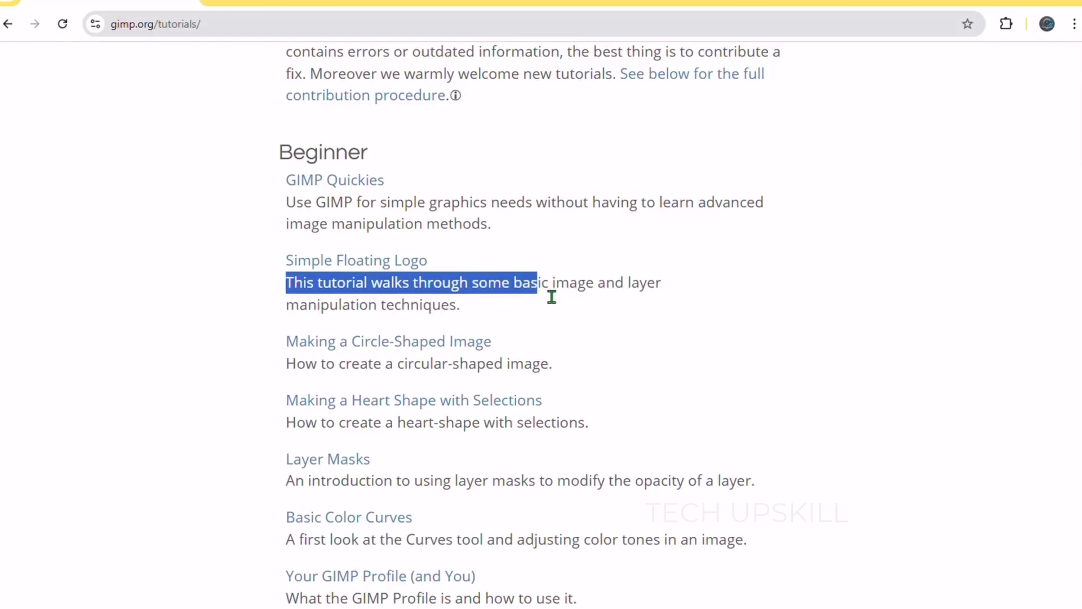
drag(551, 297, 627, 284)
click(331, 315)
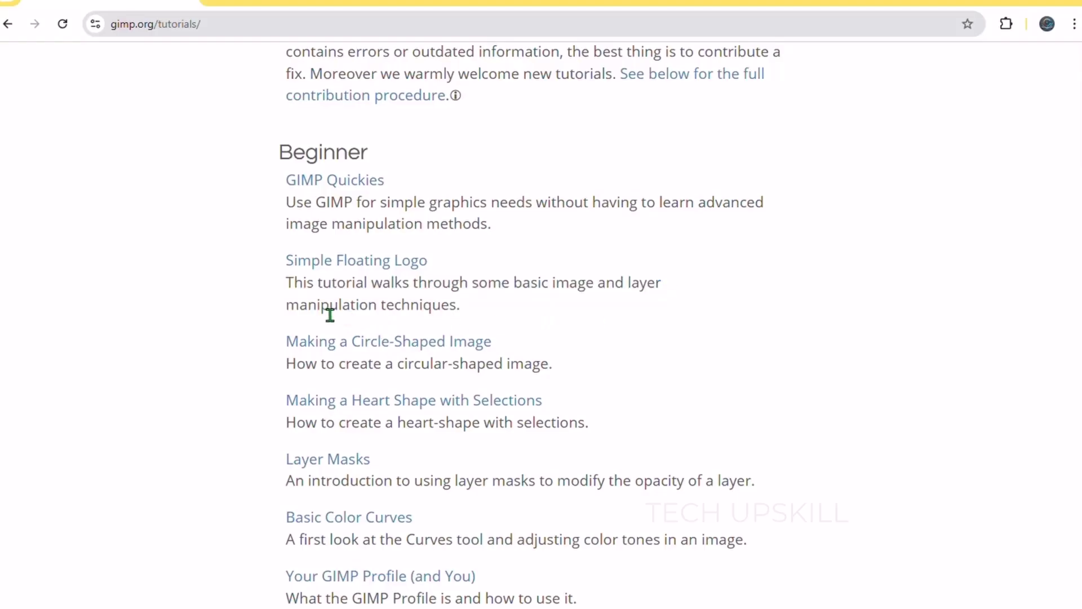
drag(288, 307, 479, 308)
mouse_move(335, 366)
mouse_down()
mouse_move(326, 363)
mouse_move(561, 377)
mouse_up()
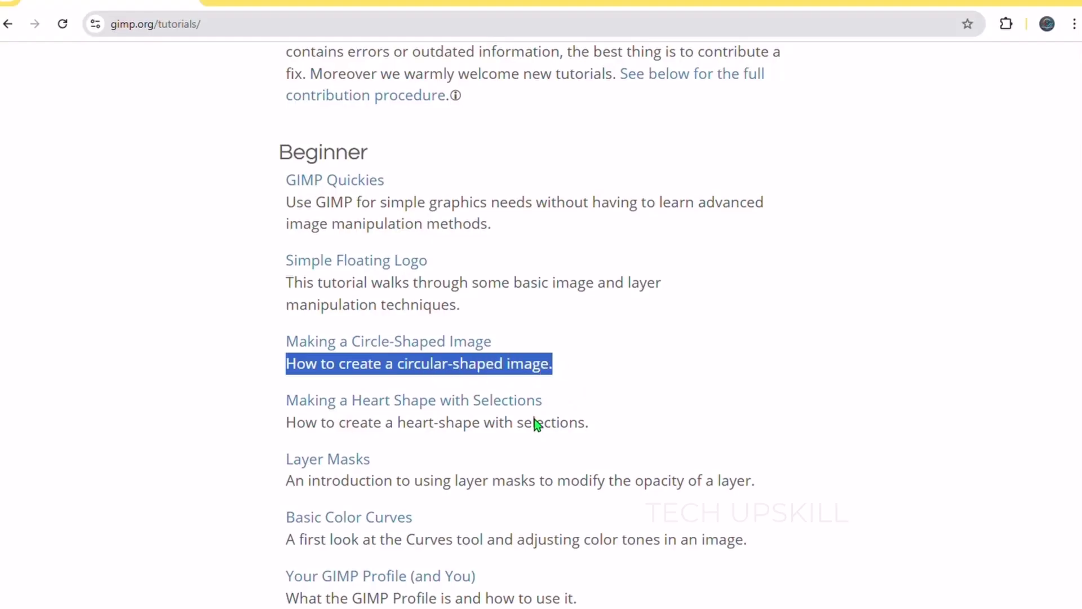
mouse_move(286, 423)
mouse_down()
mouse_move(326, 442)
mouse_move(524, 440)
mouse_move(599, 426)
mouse_up()
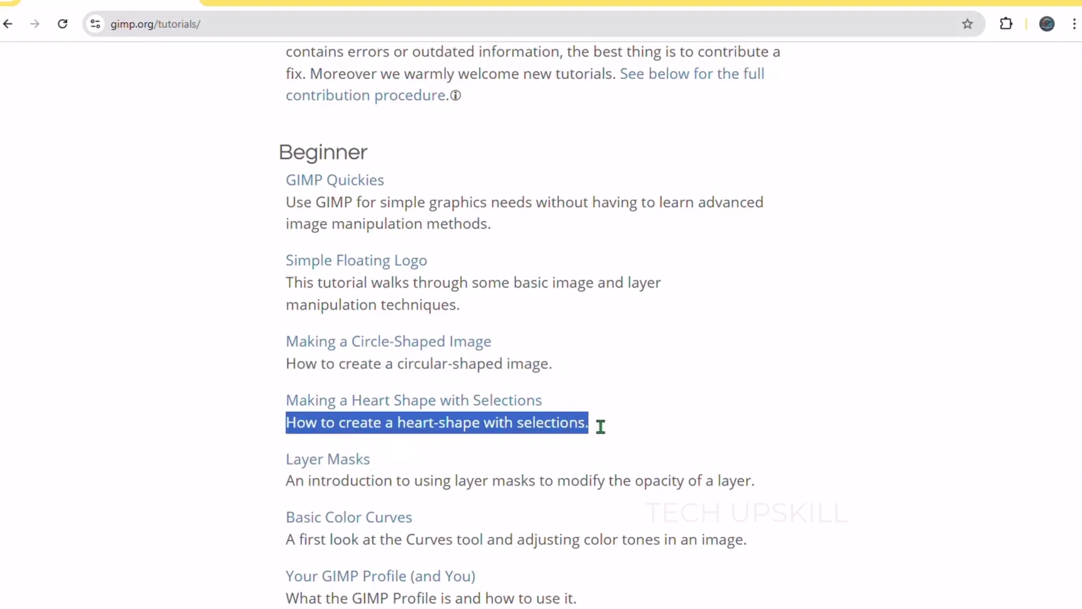
scroll(630, 382, down, 1)
scroll(630, 383, down, 3)
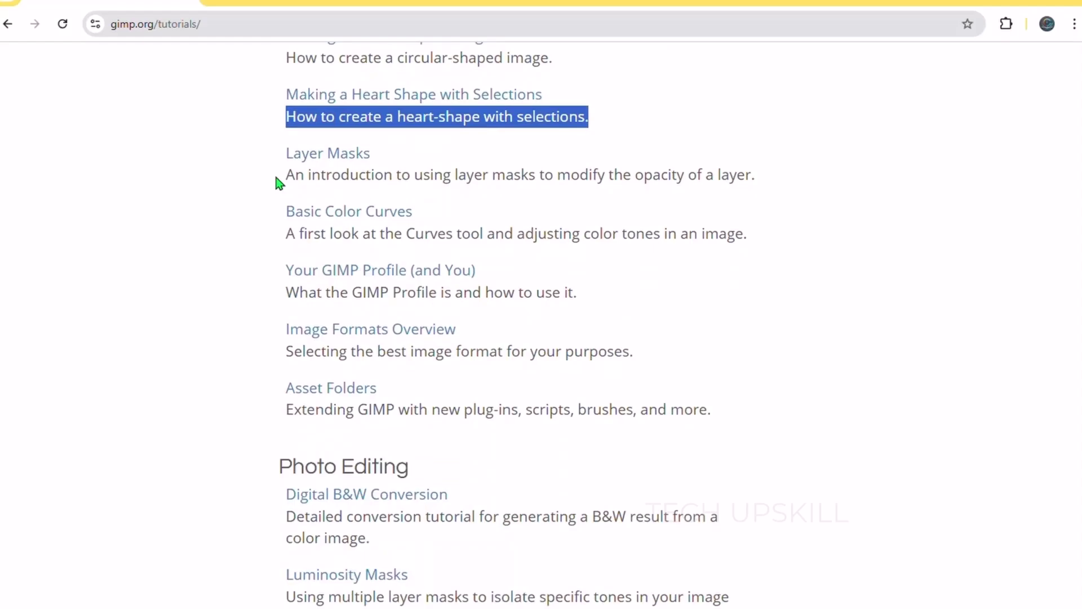
- Highlight the Layer Masks, Basic Color Curves, GIMP Profile and Image Formats Overview descriptions
mouse_move(279, 183)
mouse_down()
mouse_move(488, 193)
mouse_move(757, 177)
mouse_up()
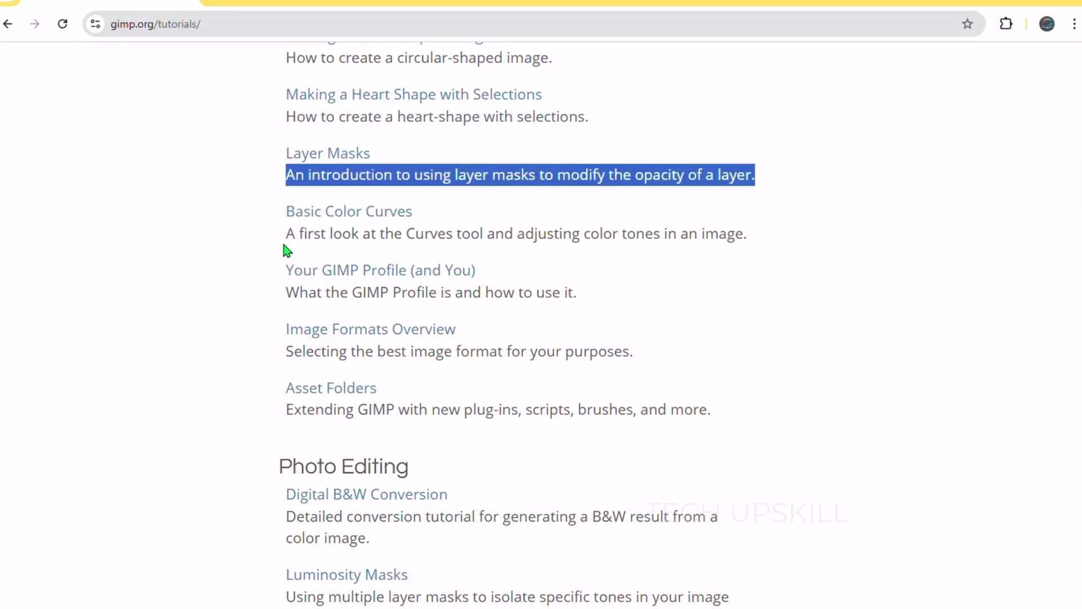
mouse_move(285, 251)
mouse_down()
mouse_move(502, 239)
mouse_move(721, 254)
mouse_up()
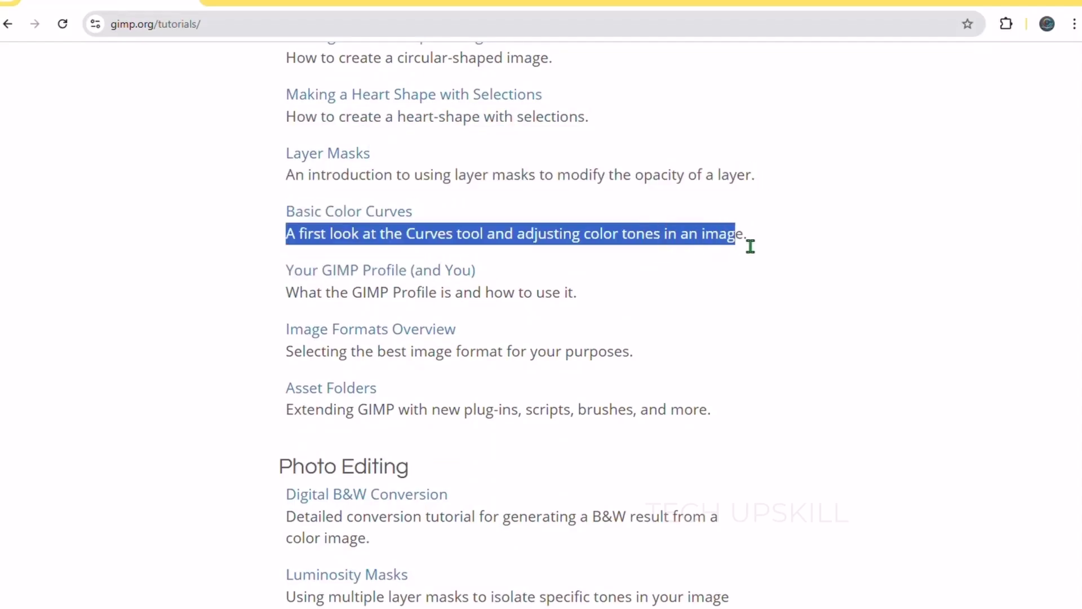
click(677, 251)
mouse_move(597, 295)
mouse_down()
mouse_move(418, 324)
mouse_move(283, 289)
mouse_up()
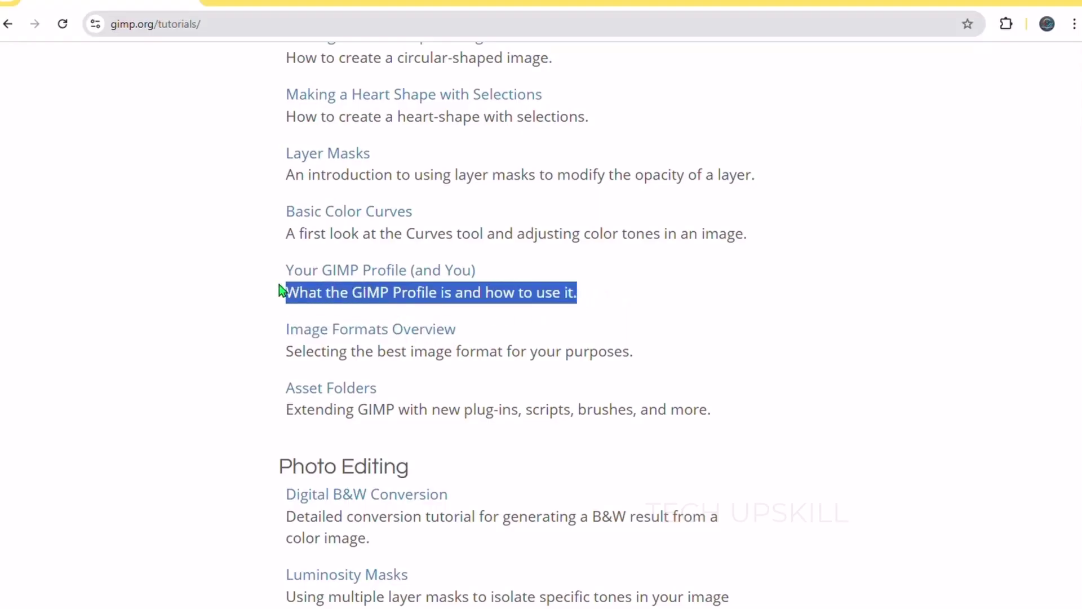
click(259, 350)
drag(519, 342, 645, 358)
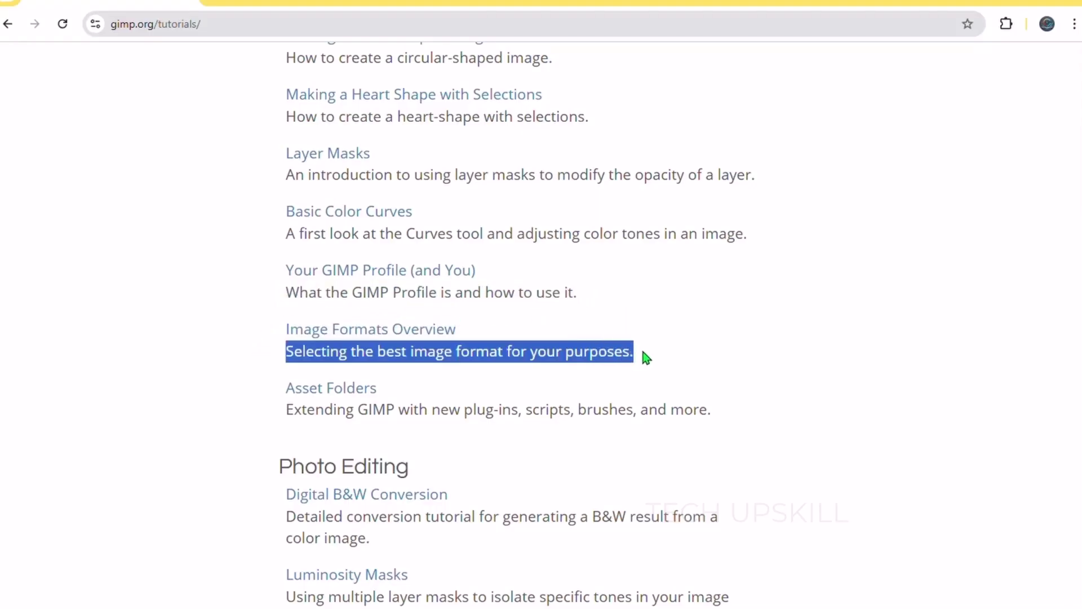
click(690, 372)
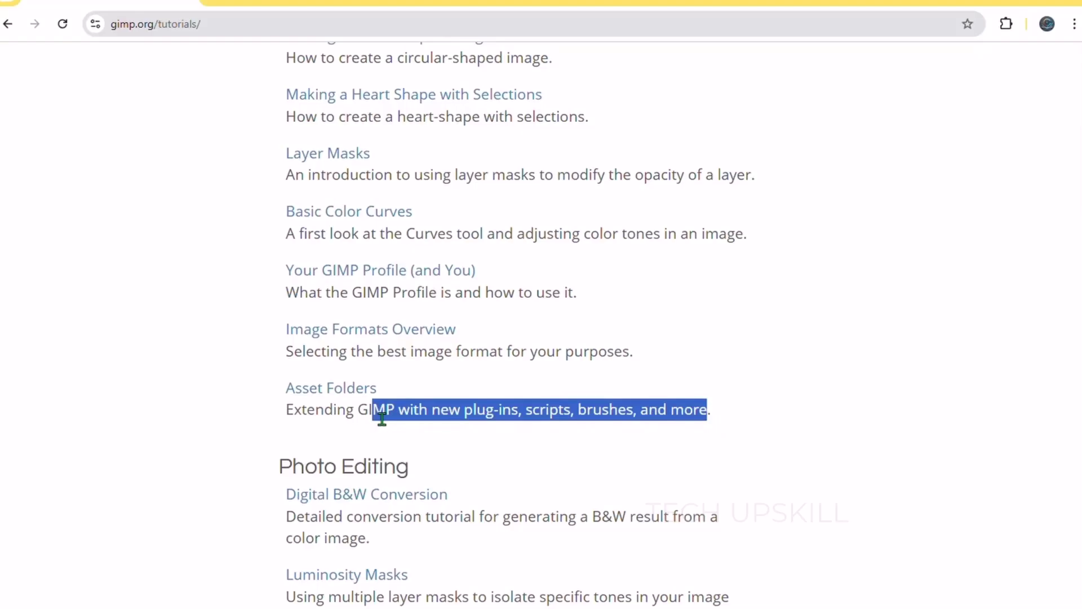
drag(709, 415, 268, 420)
scroll(260, 429, down, 1)
scroll(260, 430, down, 1)
- Highlight the Digital B&W Conversion, Luminosity Masks and Tone Mapping descriptions
click(266, 385)
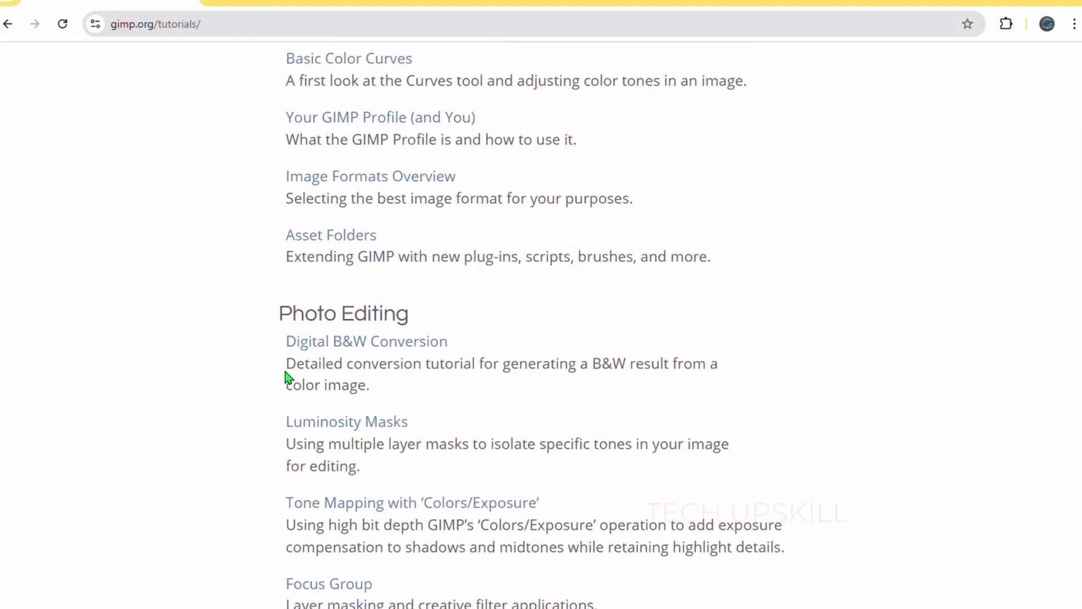
drag(286, 378, 403, 394)
click(621, 344)
scroll(518, 335, down, 1)
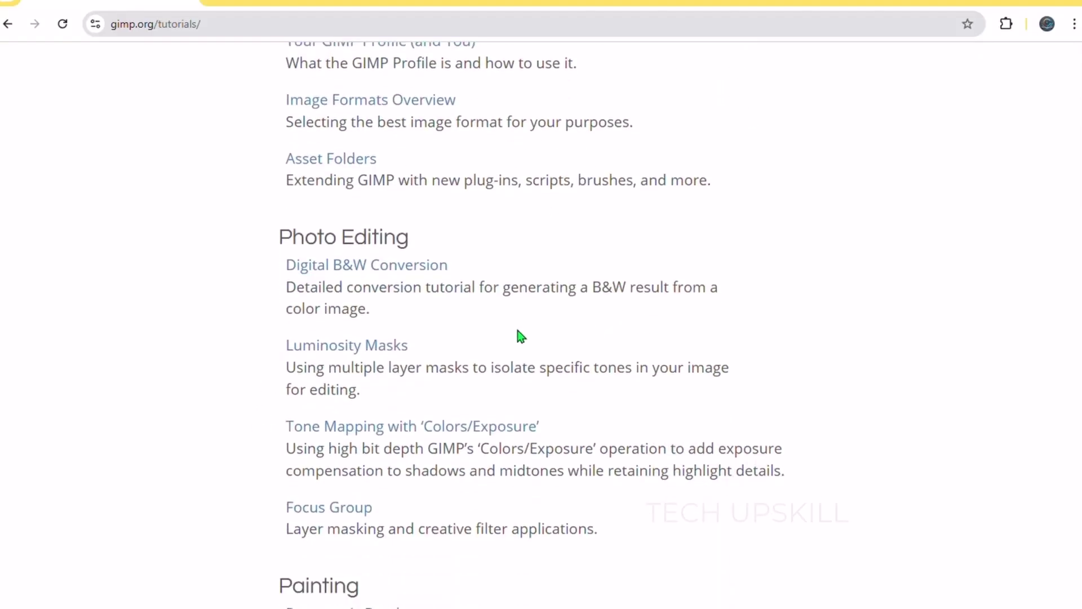
drag(288, 378, 500, 402)
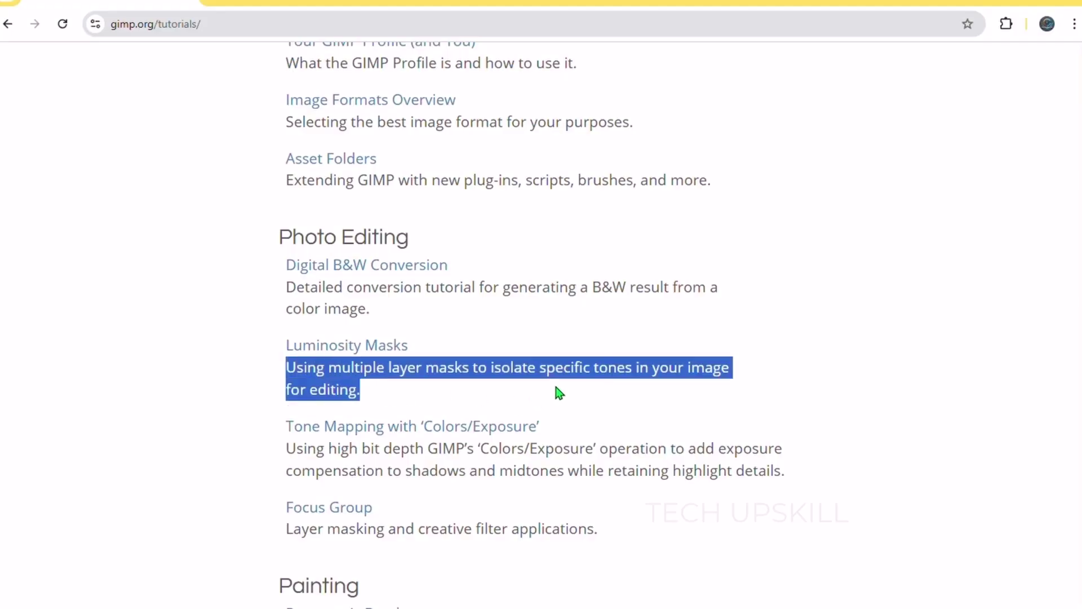
scroll(643, 381, down, 2)
drag(669, 317, 581, 316)
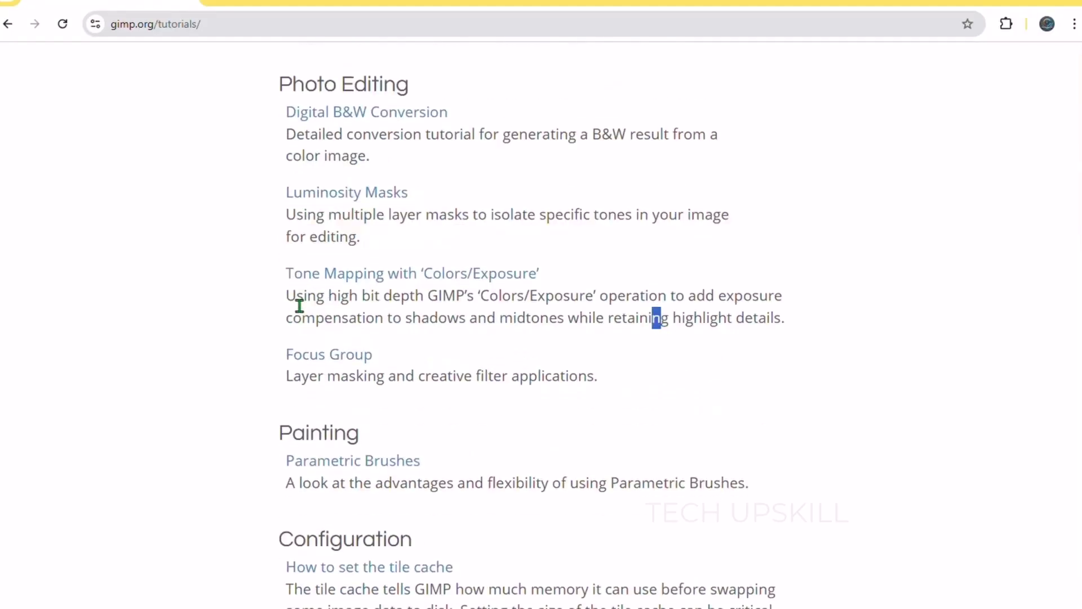
drag(288, 297, 787, 336)
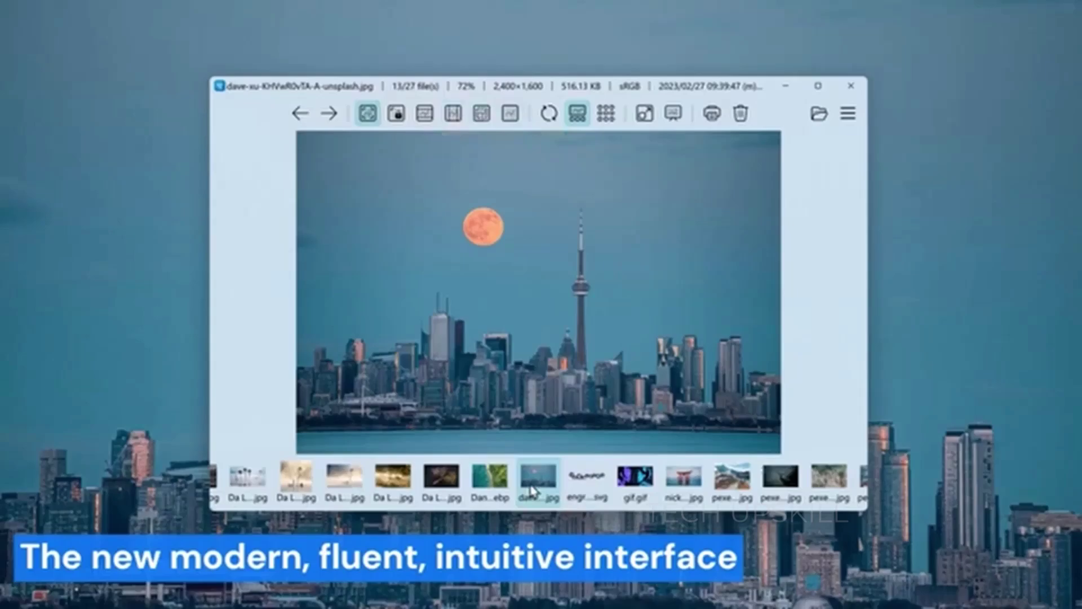
- Set ImageGlass's window backdrop to Acrylic and confirm the settings with OK
right_click(598, 184)
mouse_move(651, 225)
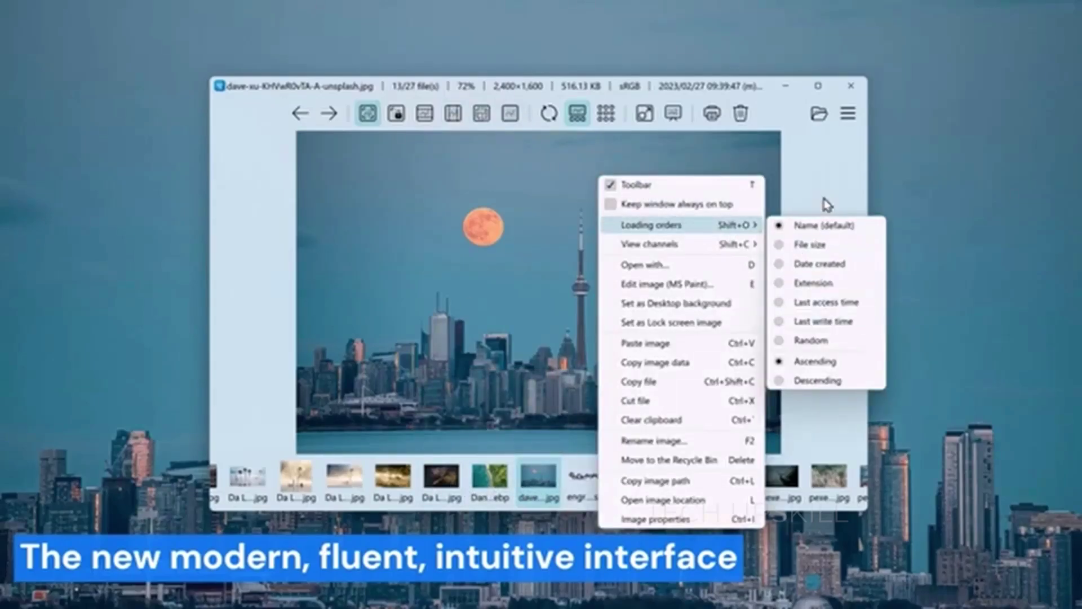
click(556, 177)
click(848, 113)
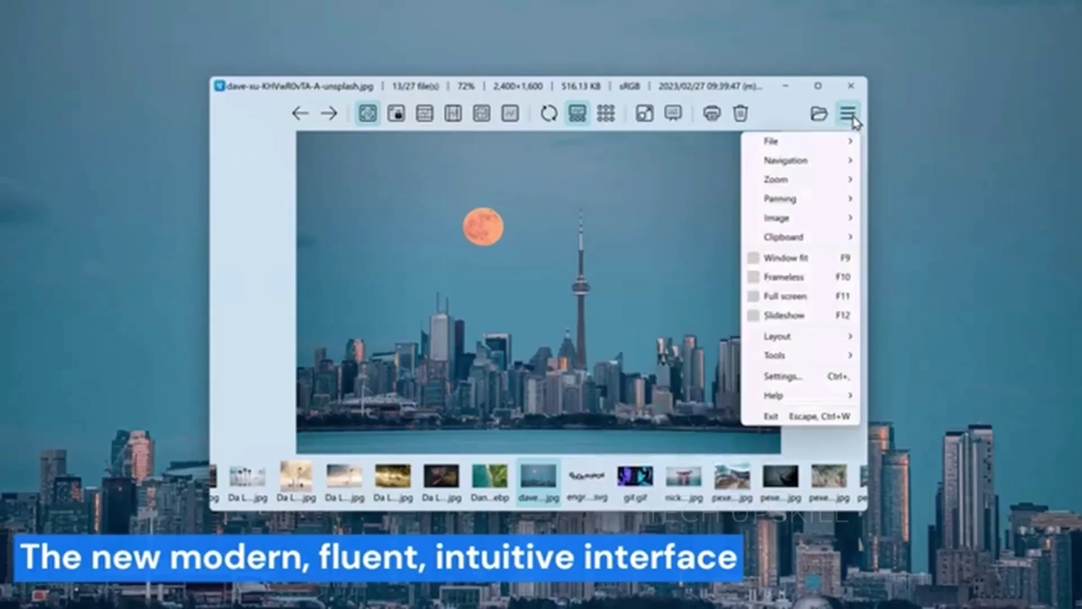
click(798, 375)
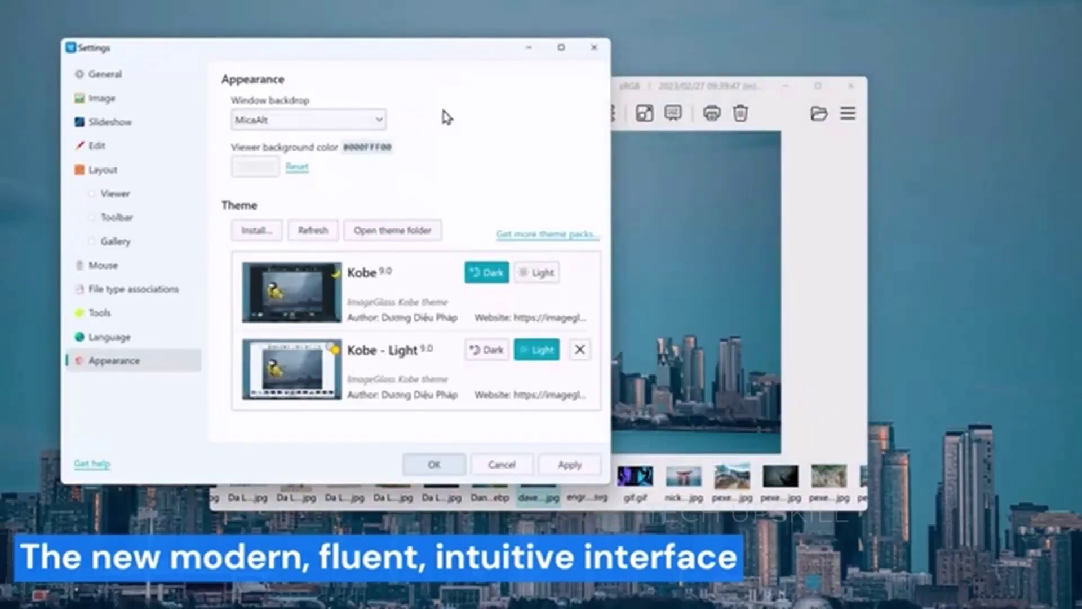
click(355, 120)
click(284, 170)
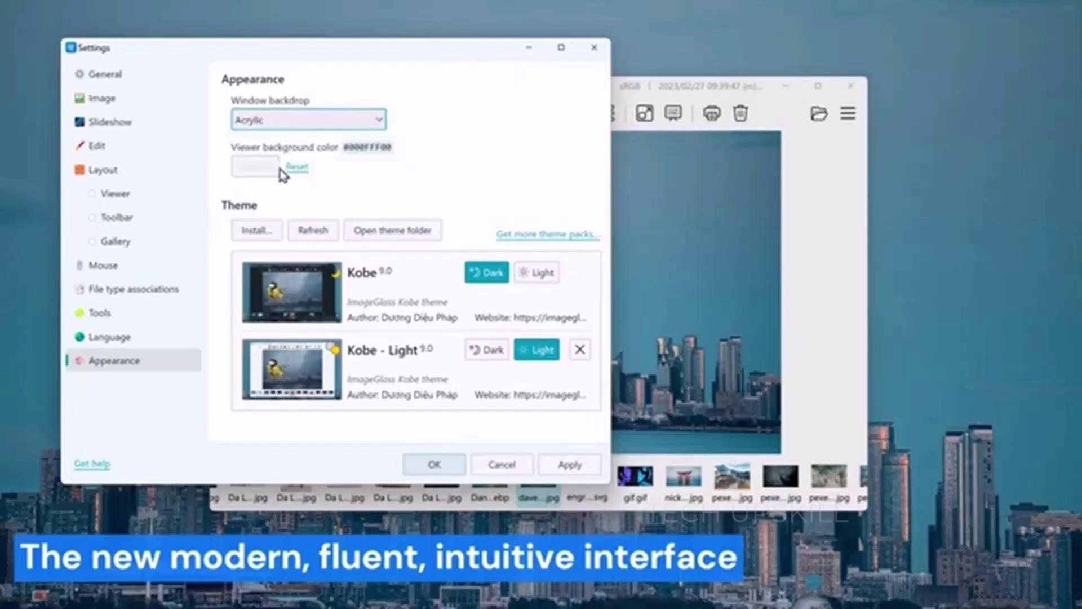
click(440, 468)
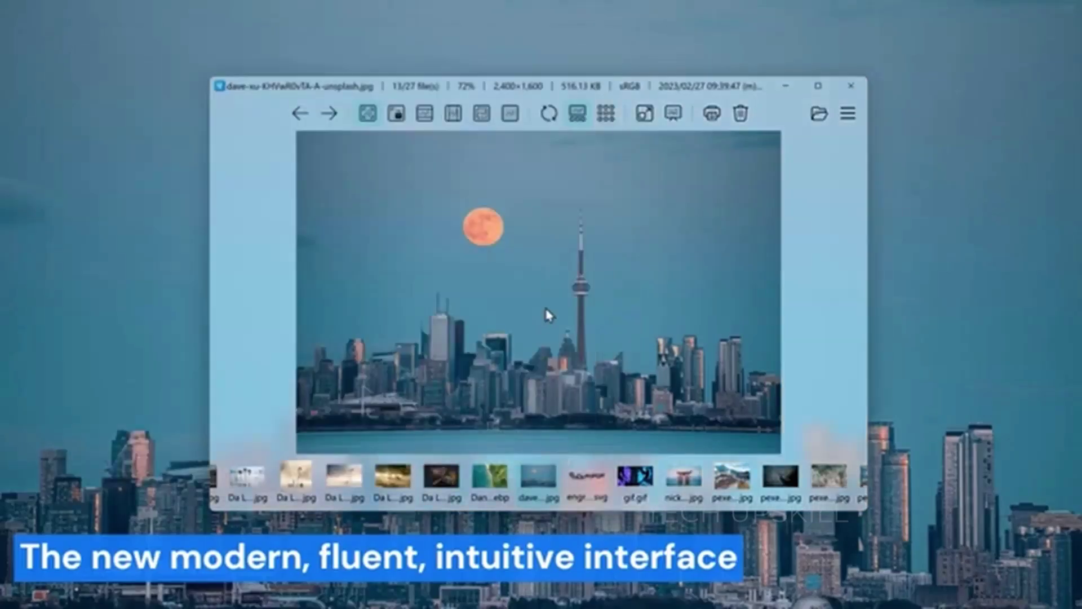
scroll(545, 314, down, 3)
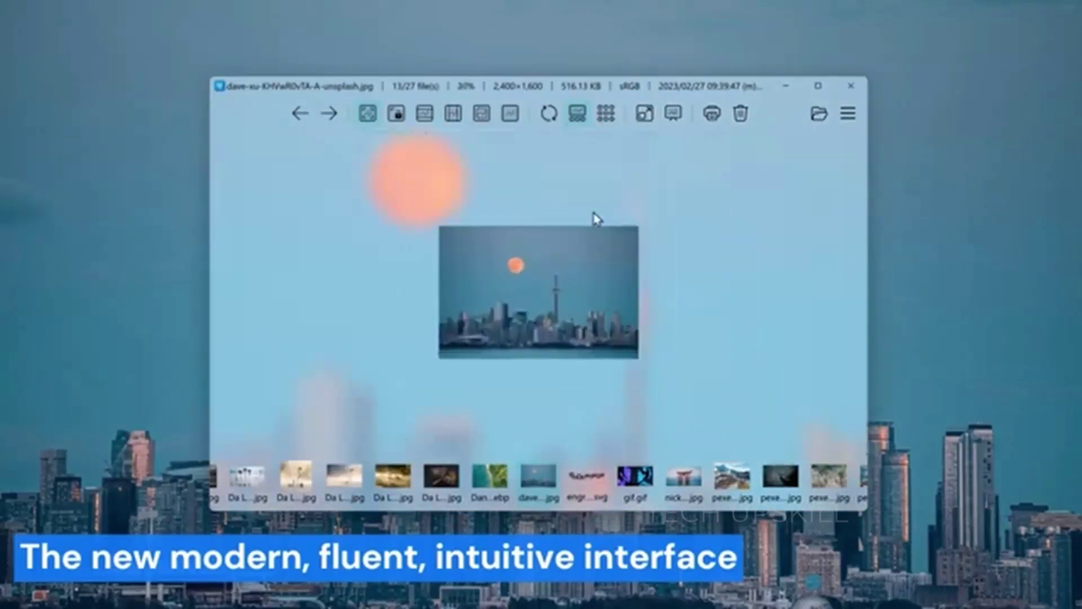
- Switch Windows' colour mode to Dark and bring ImageGlass back in front
drag(729, 93, 724, 115)
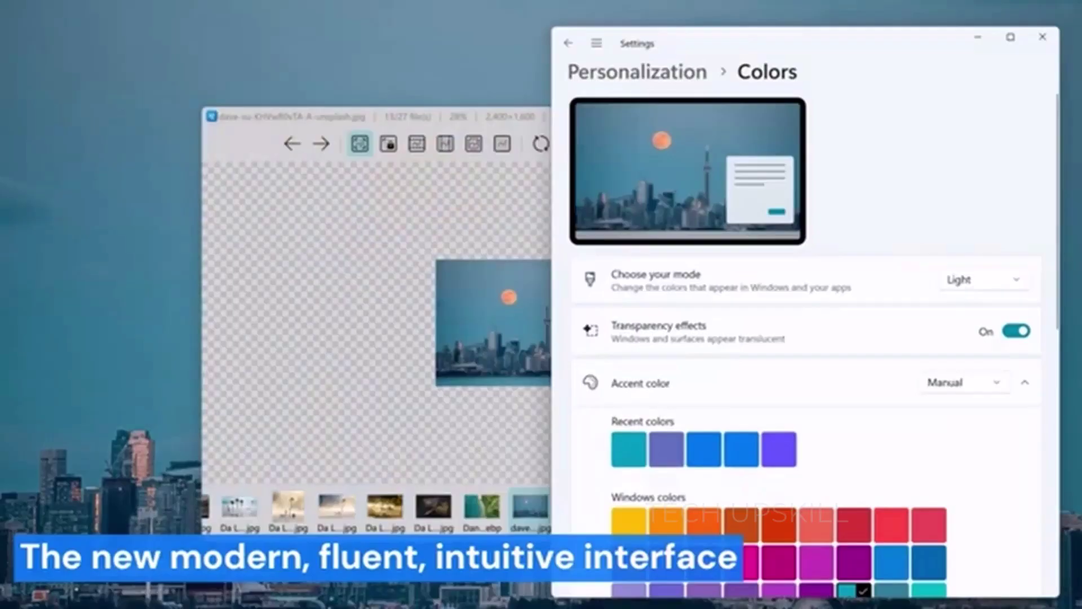
click(973, 282)
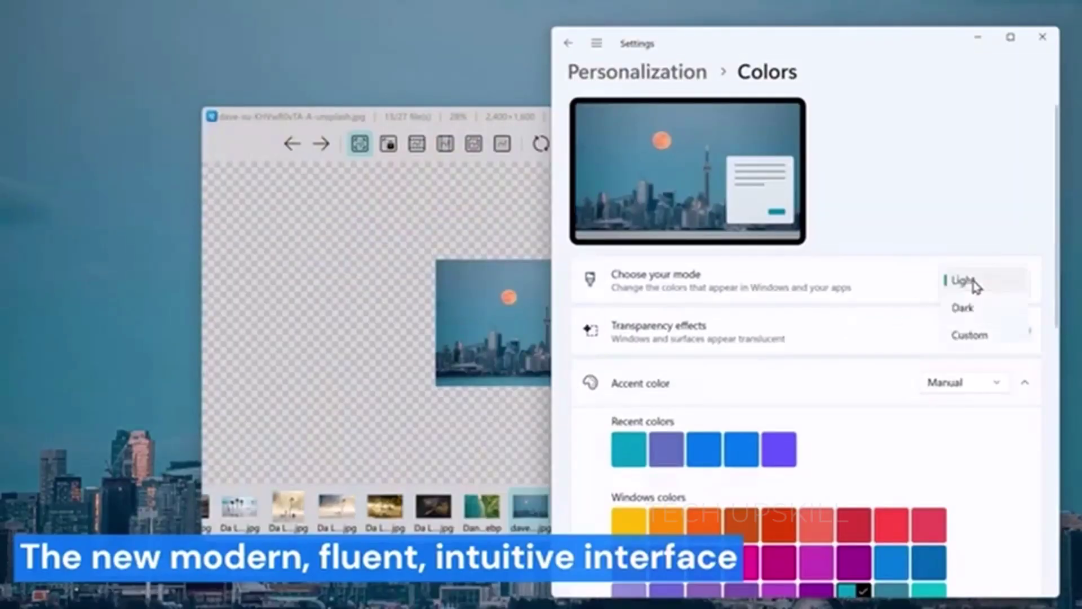
click(964, 308)
click(399, 272)
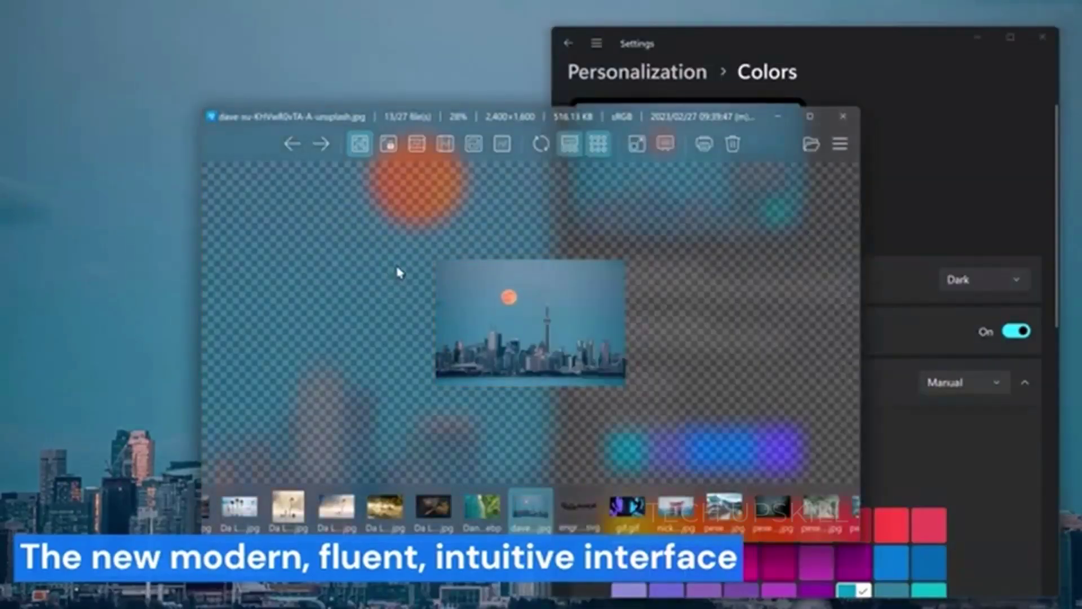
mouse_move(505, 133)
mouse_down()
mouse_move(504, 200)
mouse_move(482, 129)
mouse_up()
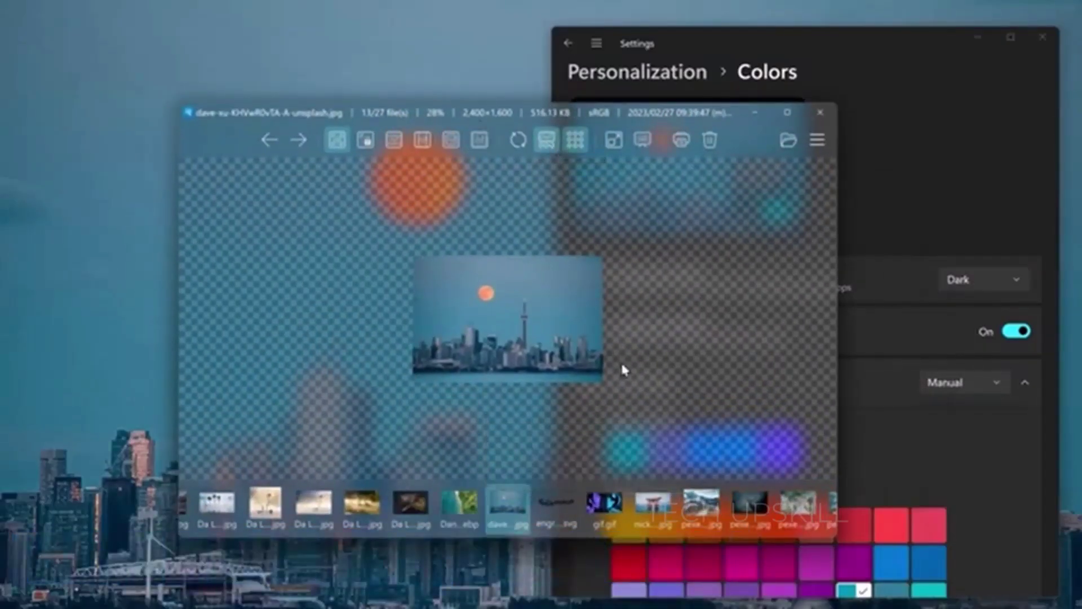
right_click(521, 194)
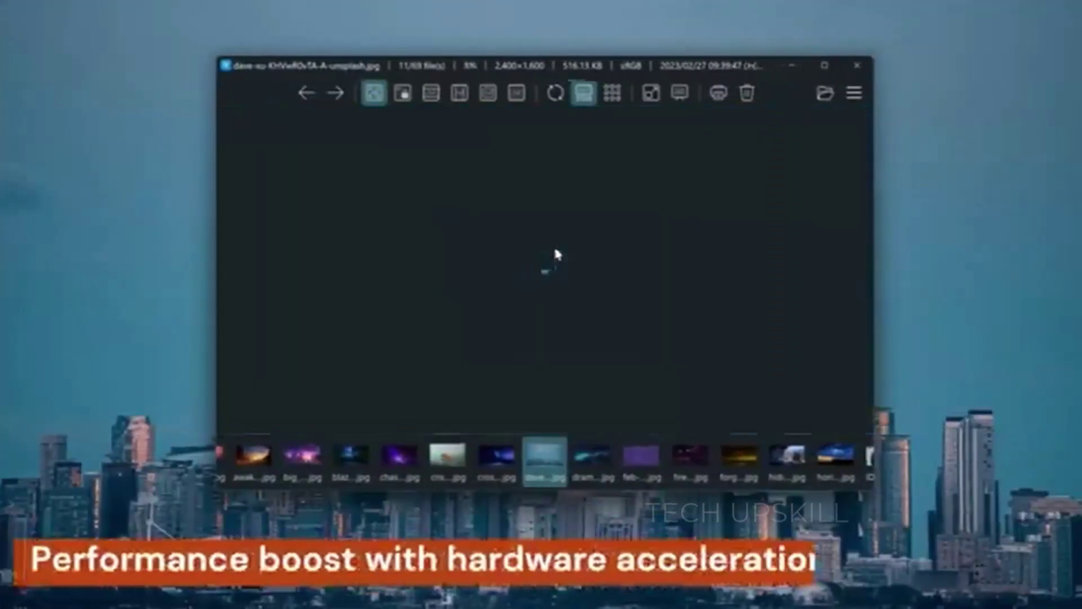
scroll(557, 252, down, 5)
scroll(556, 251, up, 3)
scroll(556, 252, down, 4)
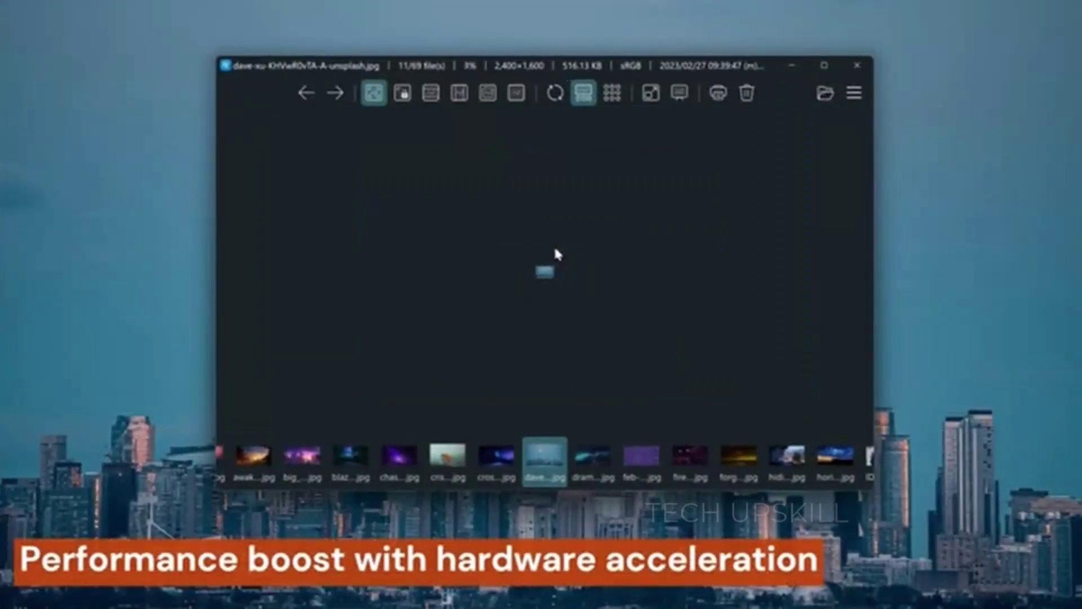
scroll(556, 254, up, 4)
scroll(557, 252, up, 1)
scroll(551, 273, up, 2)
scroll(514, 326, up, 5)
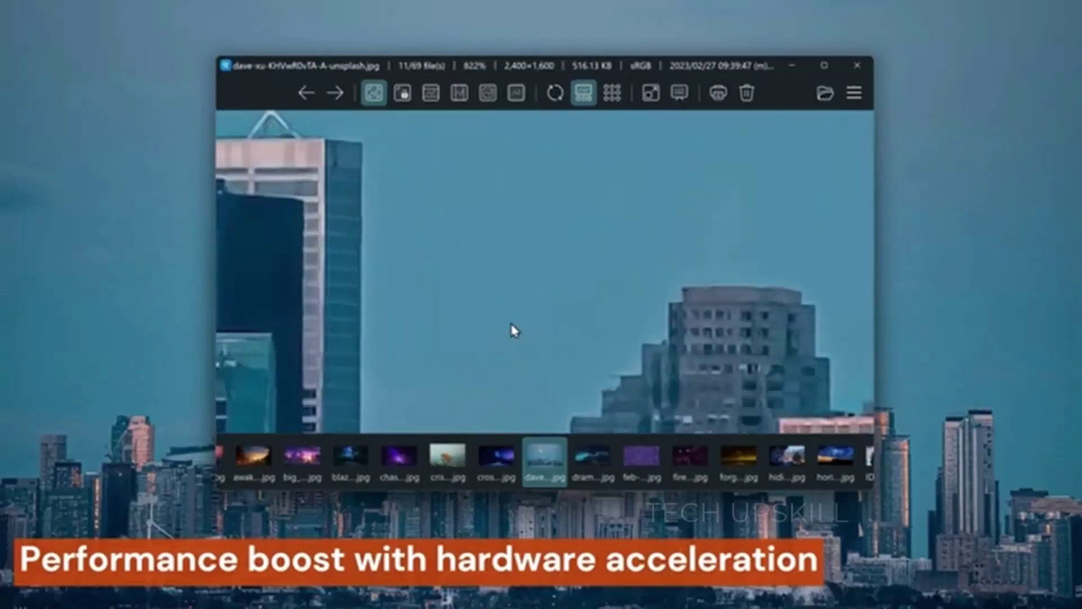
scroll(512, 330, right, 5)
scroll(511, 330, right, 3)
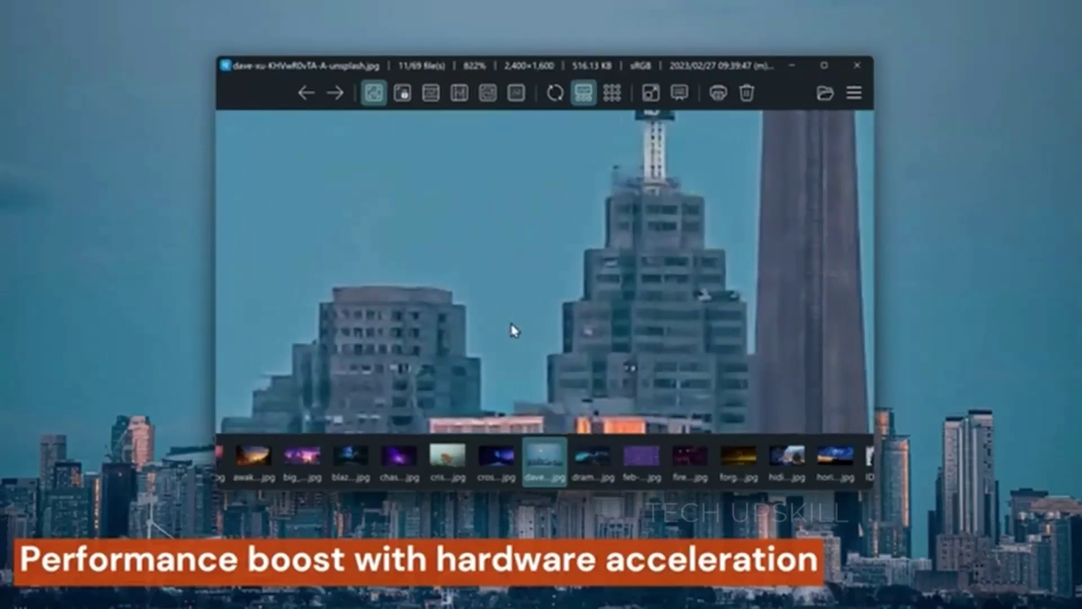
scroll(511, 330, left, 4)
scroll(512, 330, up, 3)
scroll(511, 330, down, 2)
scroll(512, 330, down, 4)
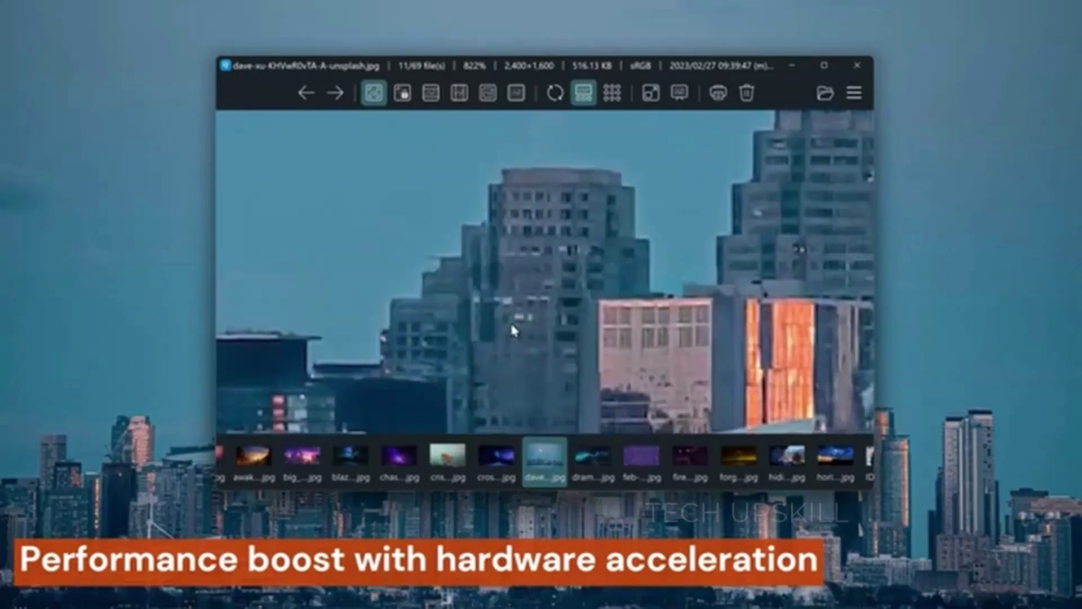
scroll(512, 331, down, 3)
scroll(513, 330, up, 2)
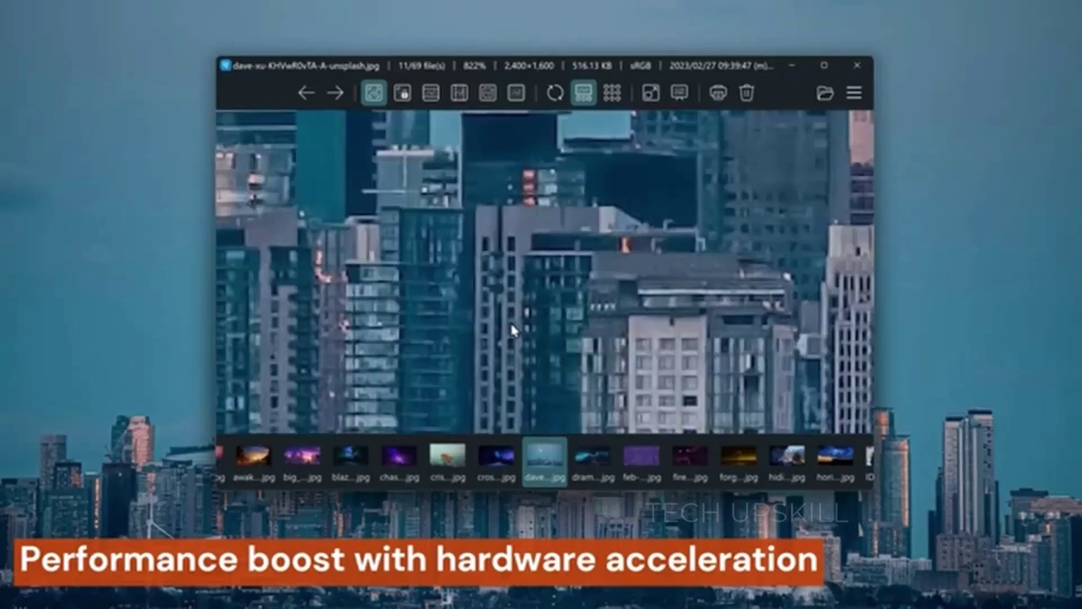
scroll(513, 329, up, 2)
scroll(513, 329, right, 3)
scroll(514, 330, right, 2)
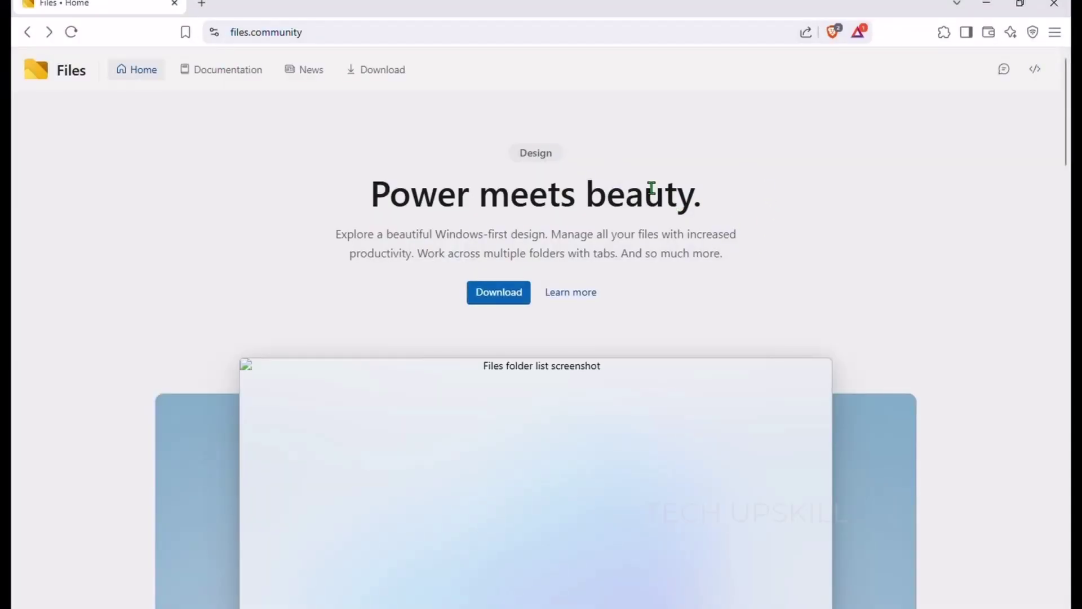
- Highlight the 'Power meets beauty.' hero heading on files.community
drag(392, 210, 711, 213)
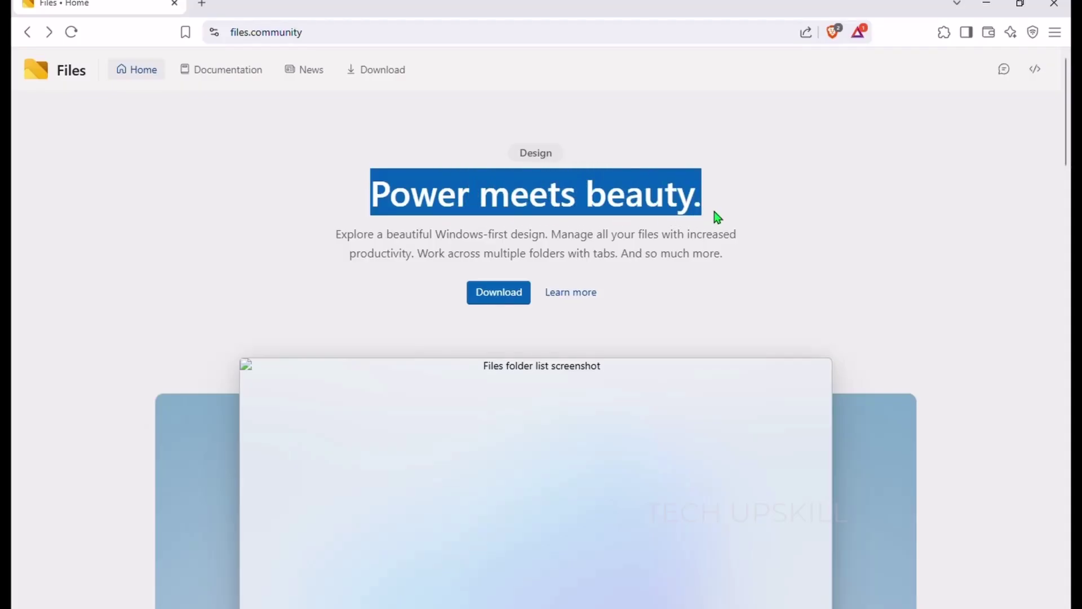
scroll(765, 190, down, 3)
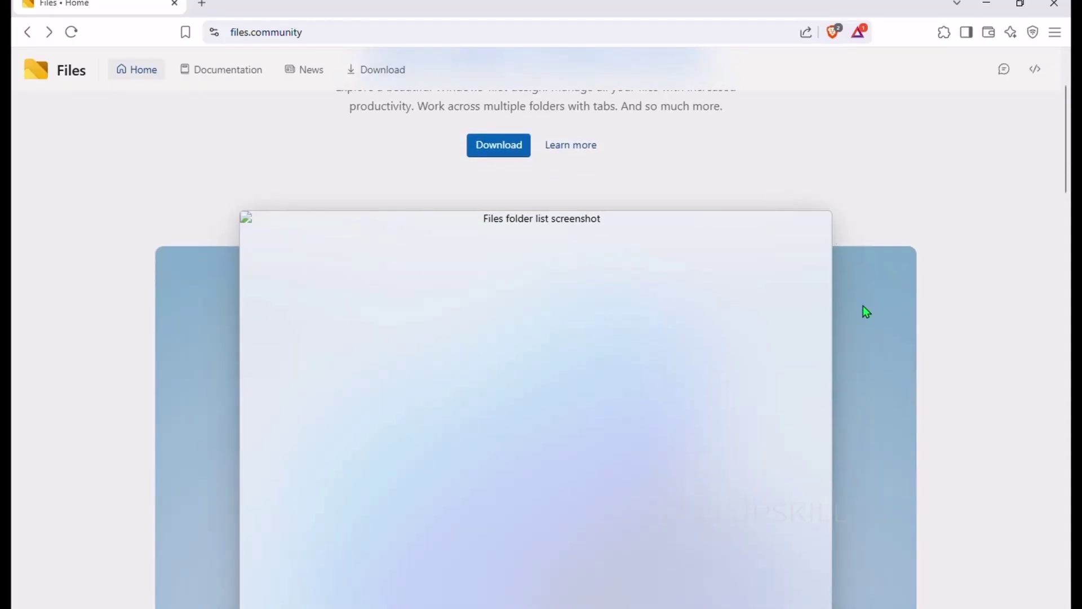
scroll(771, 336, down, 5)
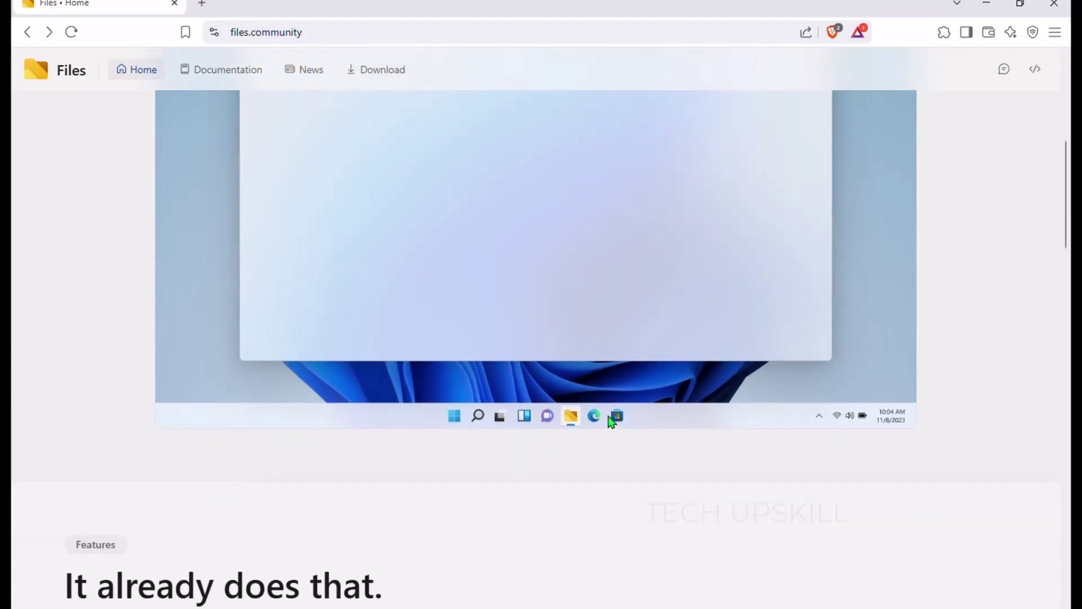
scroll(612, 420, down, 3)
scroll(604, 427, down, 3)
scroll(256, 394, down, 1)
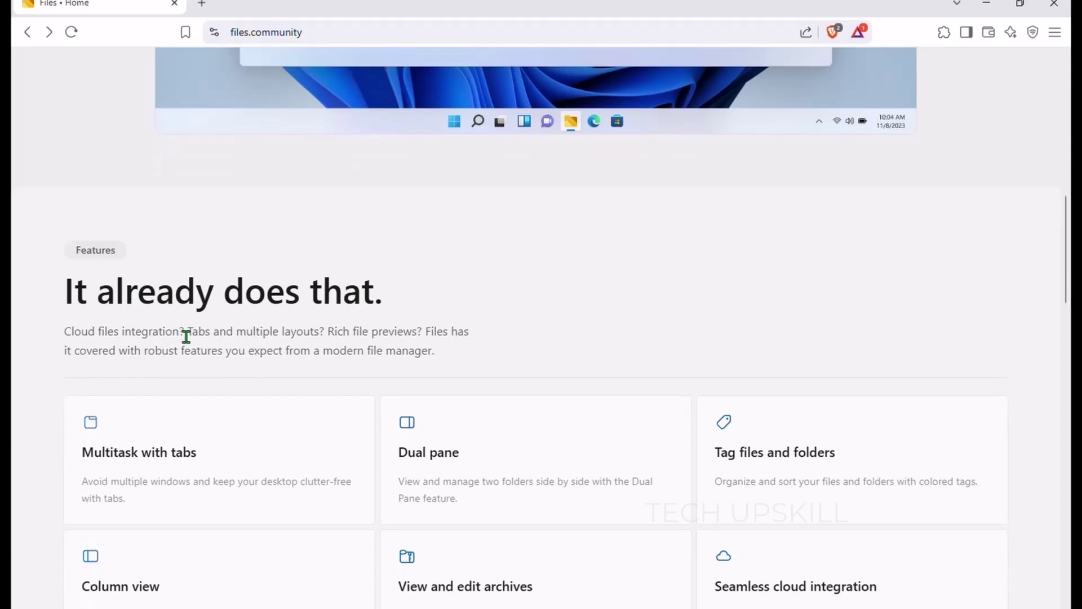
scroll(97, 397, down, 2)
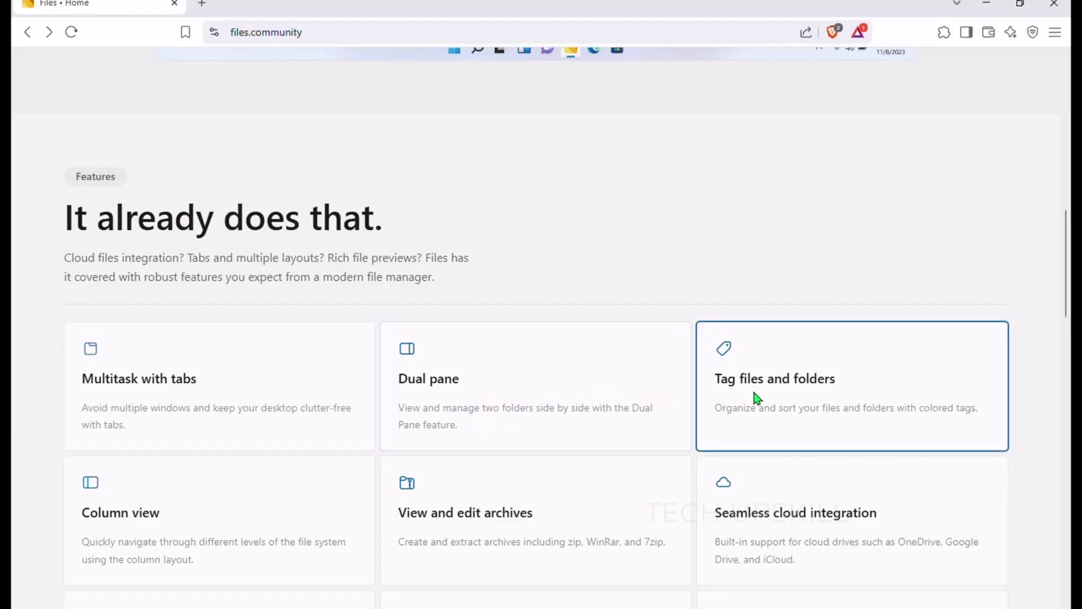
scroll(786, 378, down, 4)
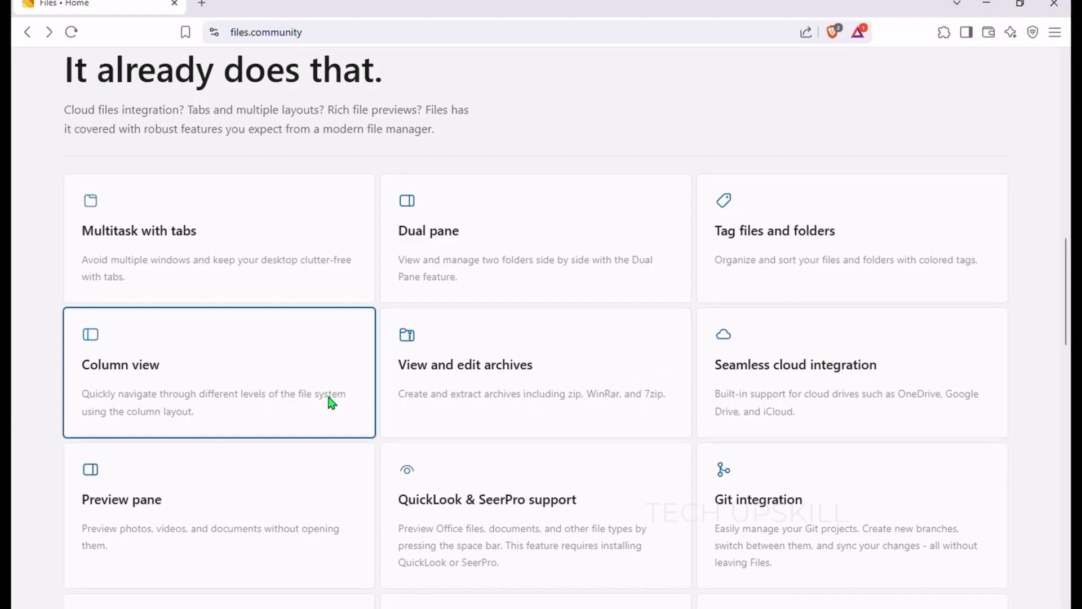
scroll(329, 403, down, 2)
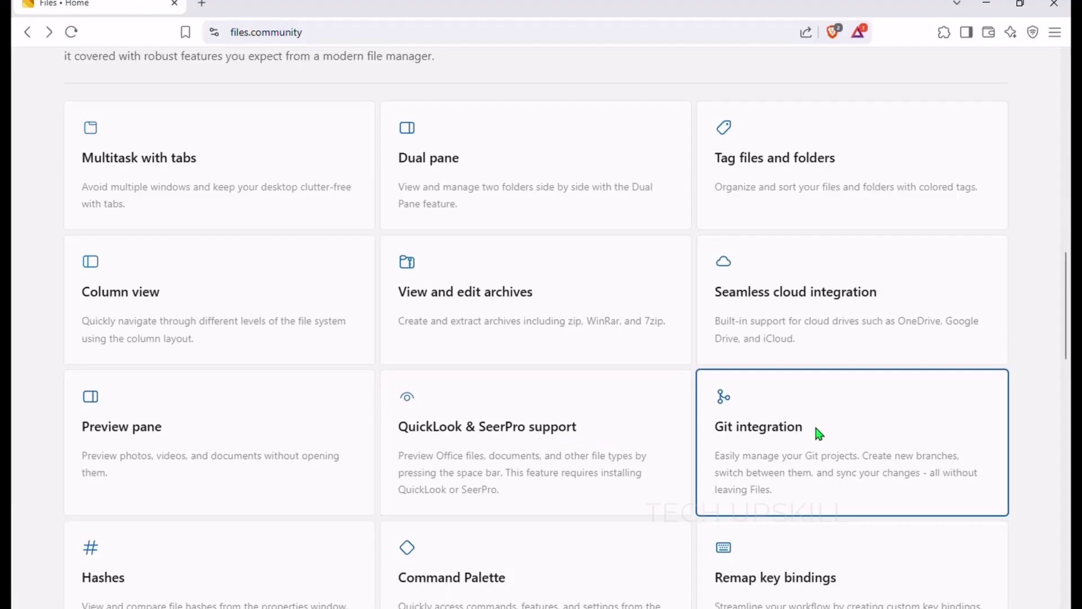
scroll(817, 435, down, 4)
scroll(817, 433, down, 2)
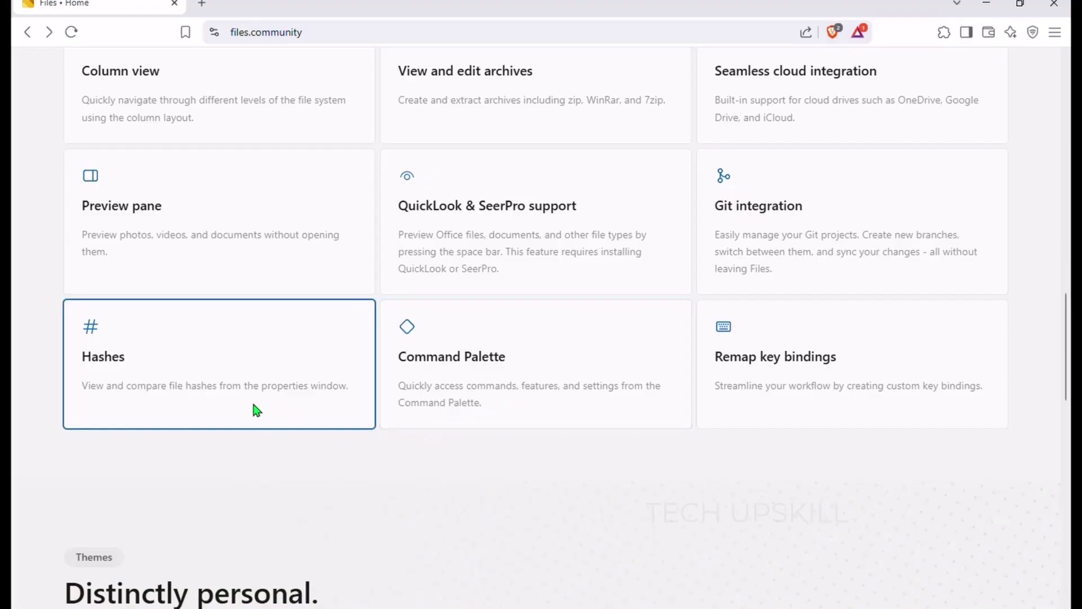
scroll(256, 411, up, 3)
scroll(380, 442, up, 5)
scroll(379, 442, up, 10)
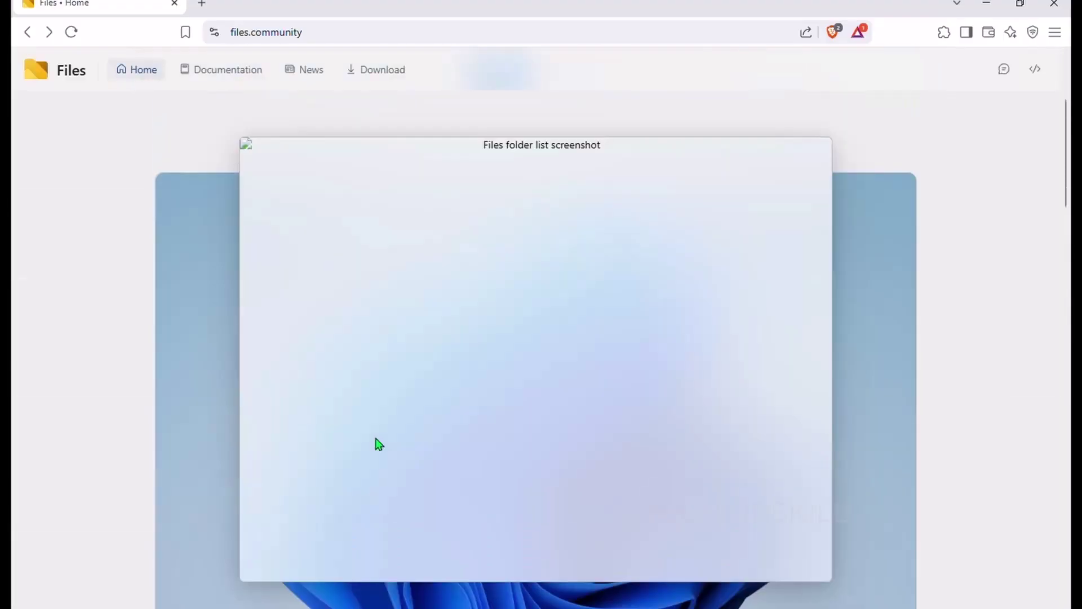
- Read the first paragraph of the Files documentation Overview, then go to the Install page
click(575, 298)
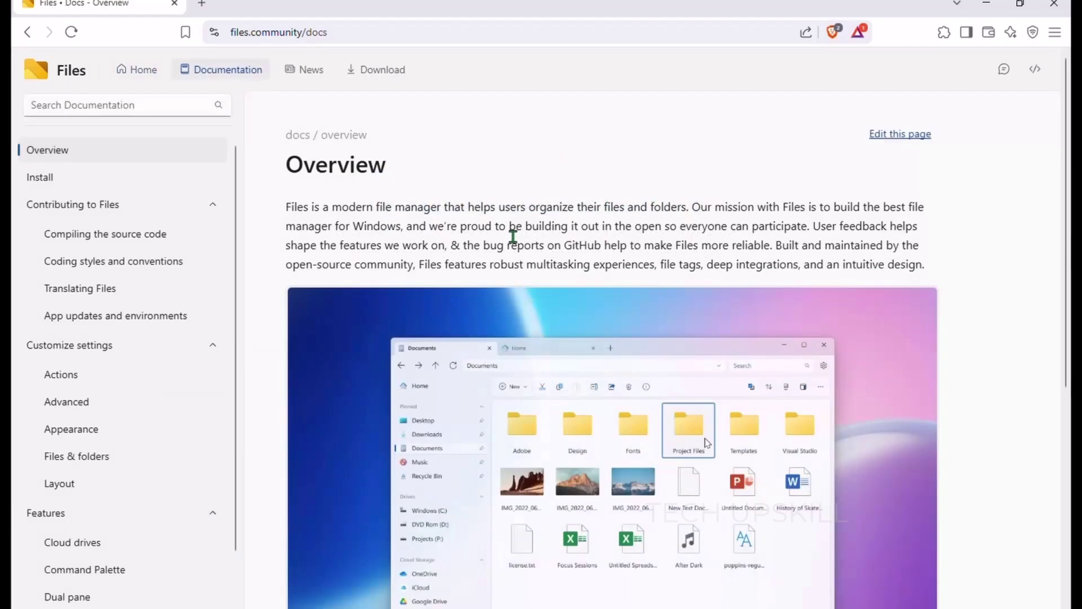
scroll(425, 212, down, 2)
scroll(425, 212, down, 1)
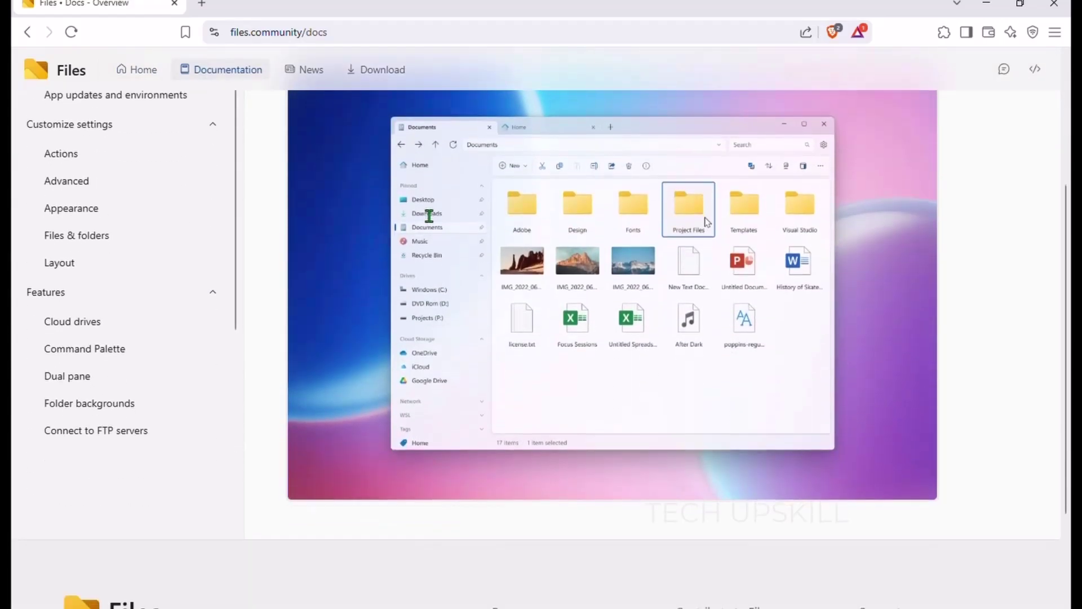
scroll(424, 203, up, 3)
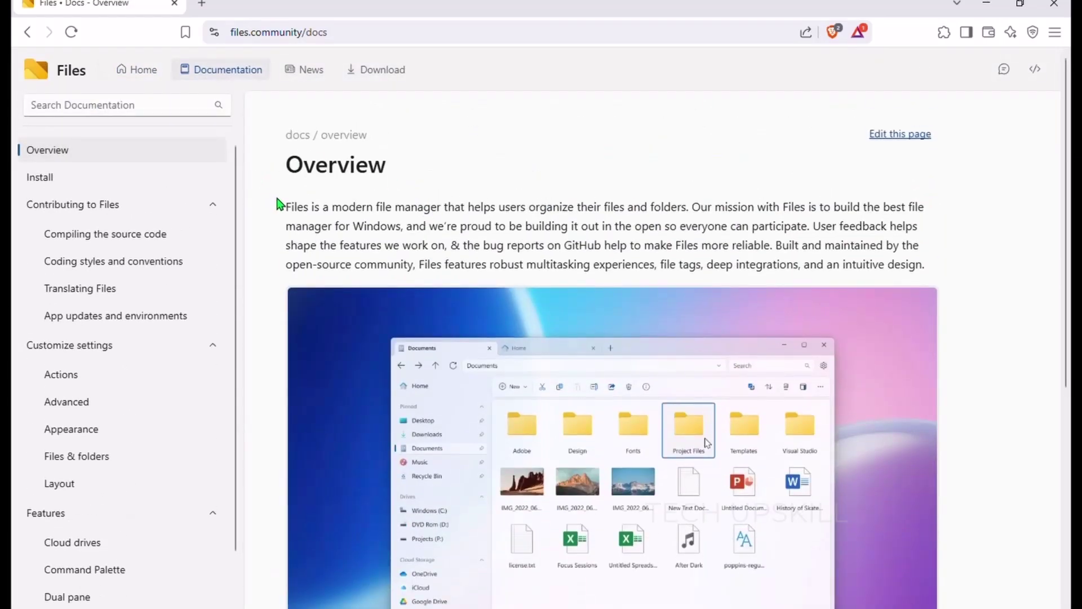
drag(426, 225, 747, 225)
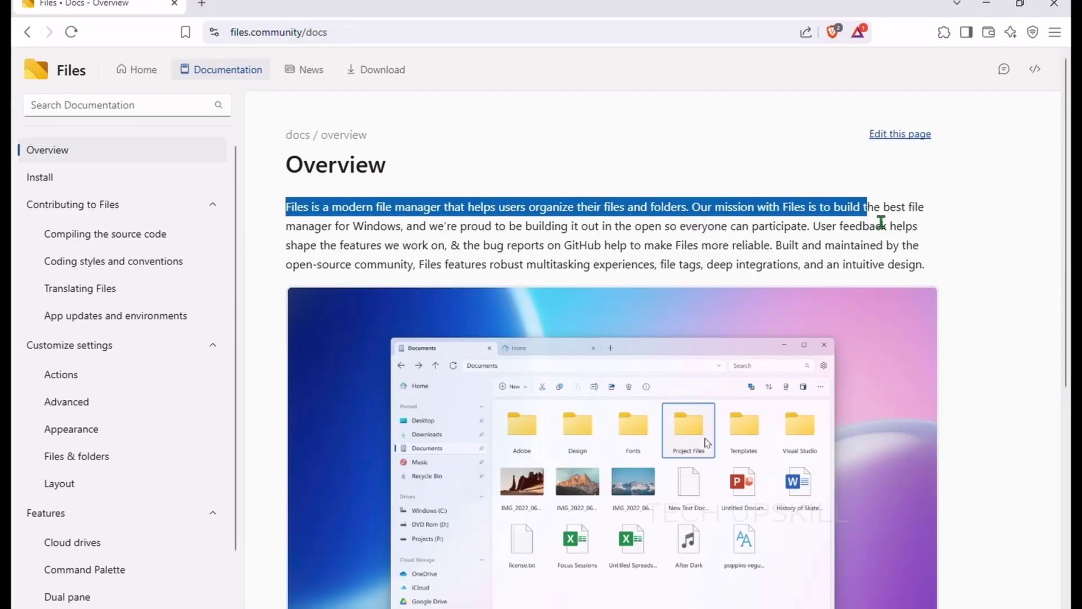
drag(913, 220, 942, 227)
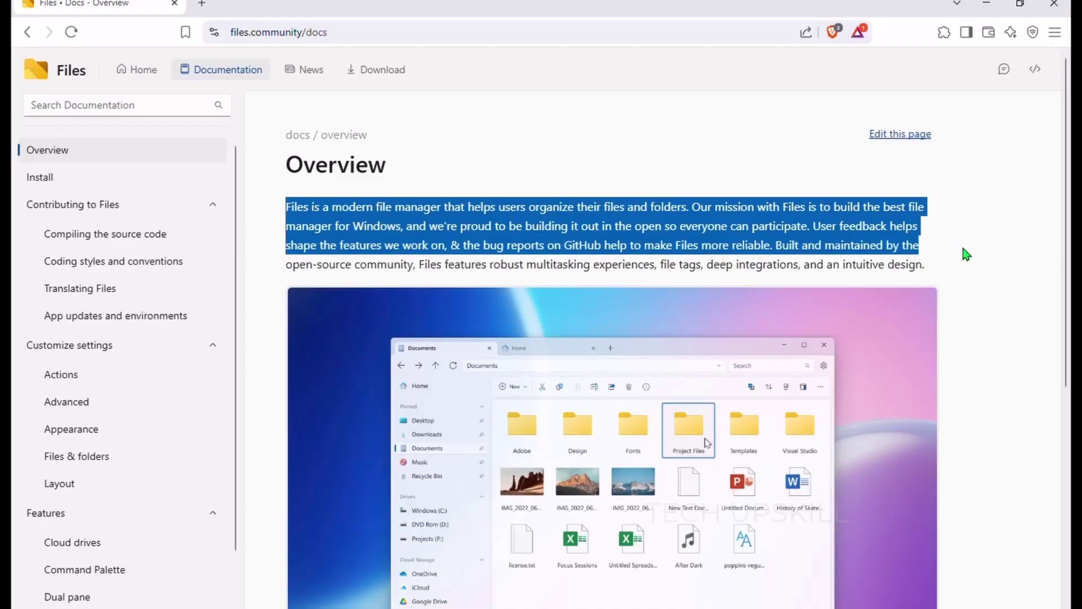
drag(966, 254, 973, 267)
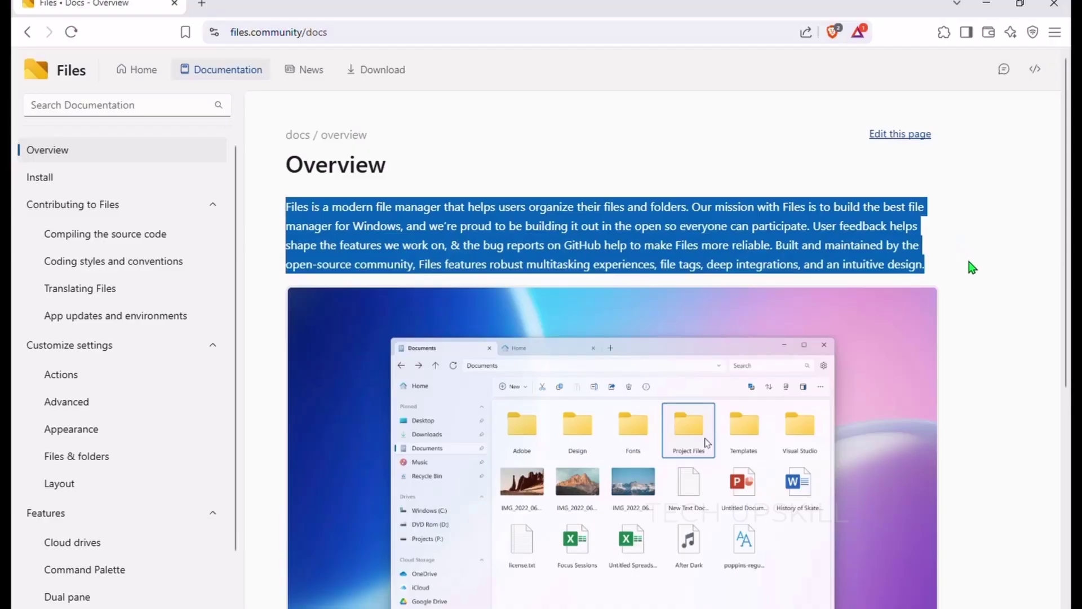
click(950, 238)
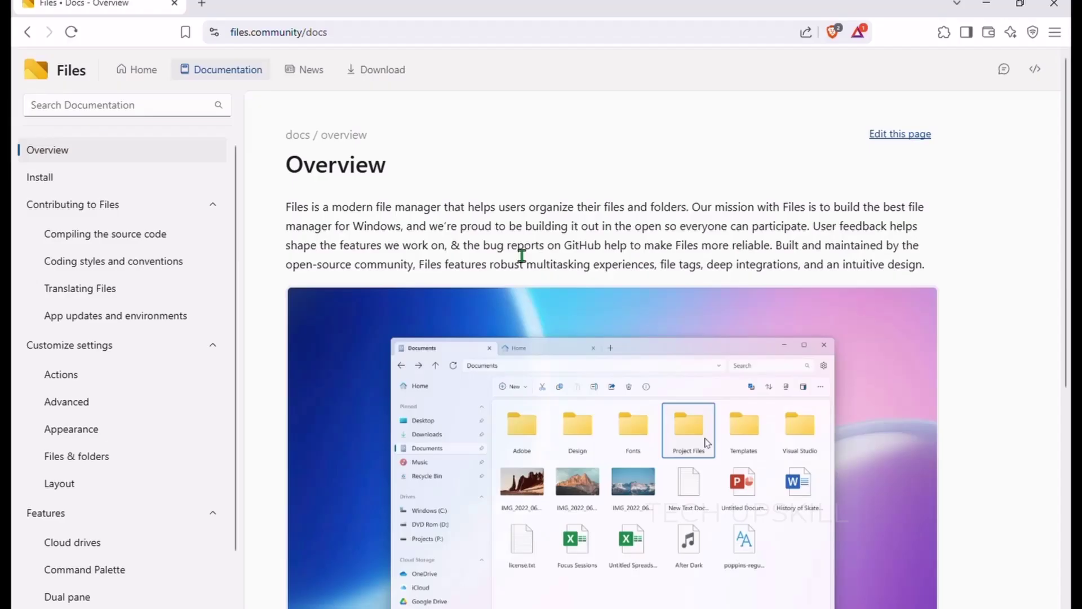
mouse_move(283, 206)
mouse_down()
mouse_move(928, 230)
mouse_move(943, 262)
mouse_up()
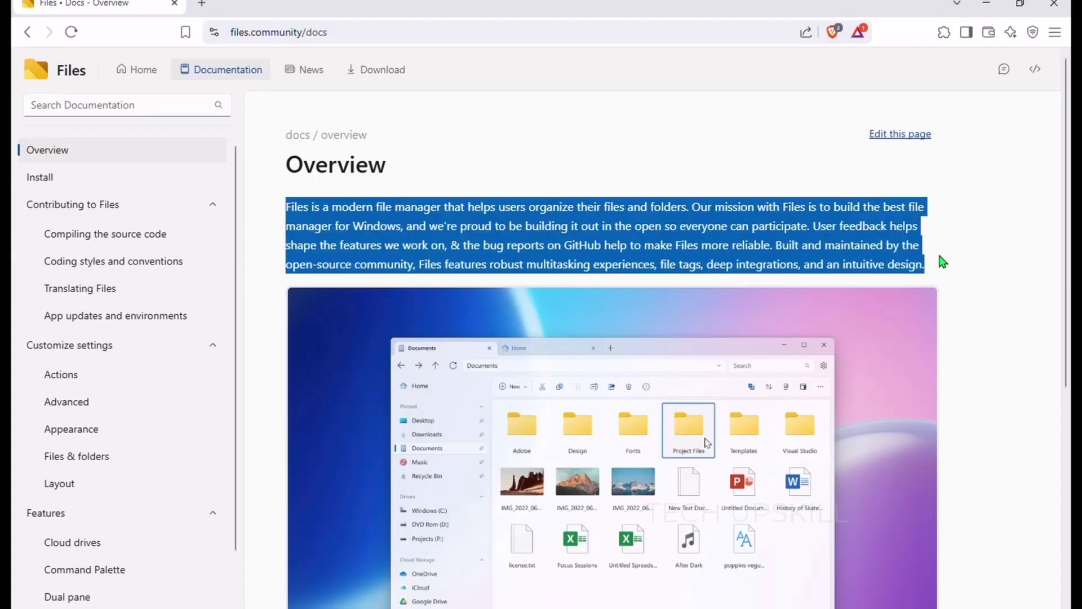
click(915, 230)
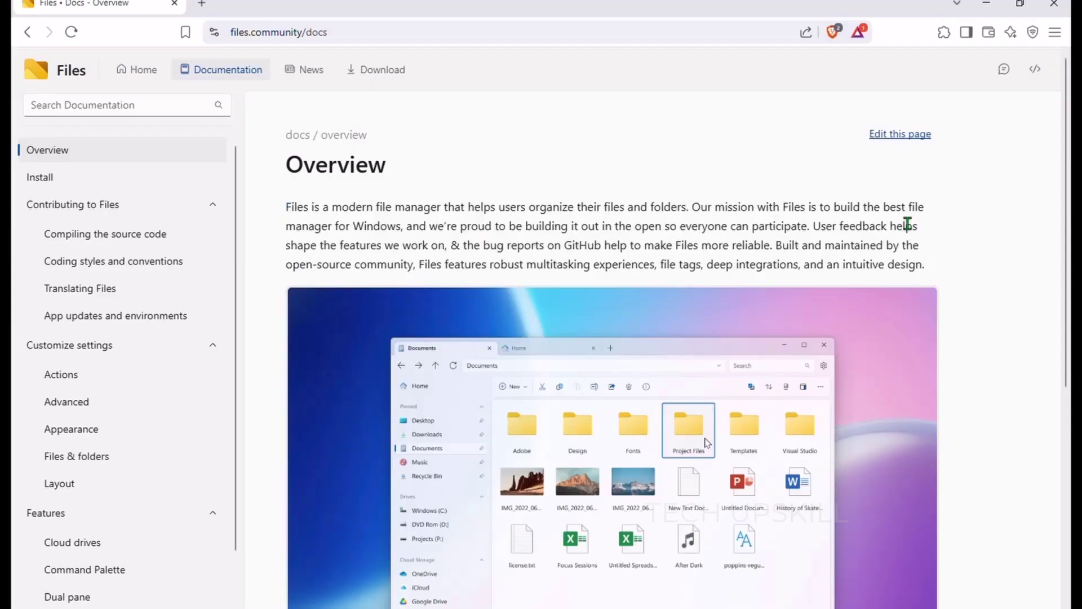
scroll(900, 204, down, 5)
scroll(894, 198, down, 2)
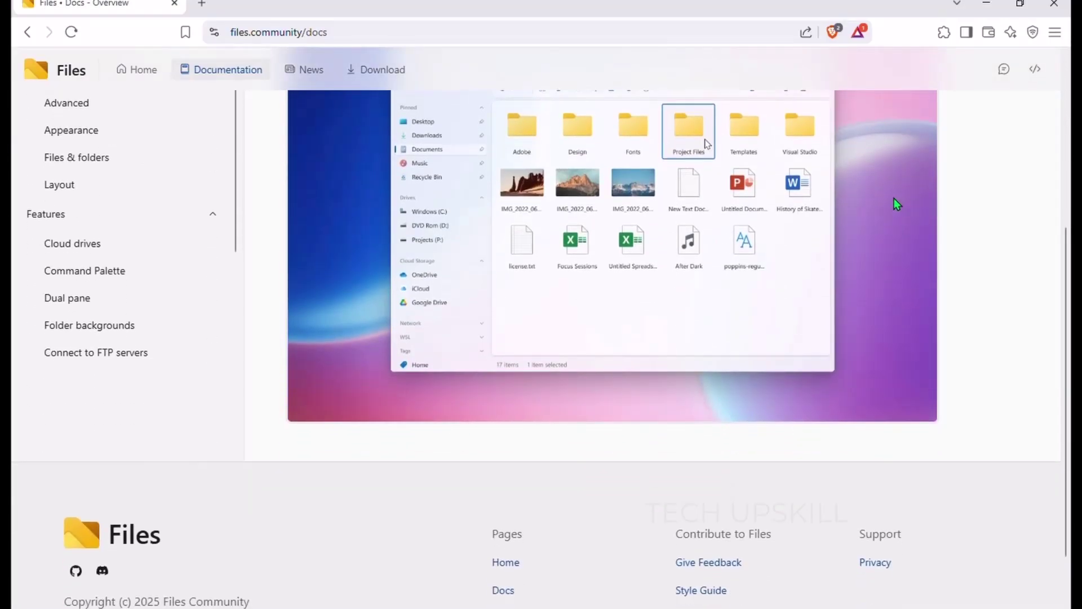
scroll(896, 198, up, 5)
scroll(898, 203, up, 2)
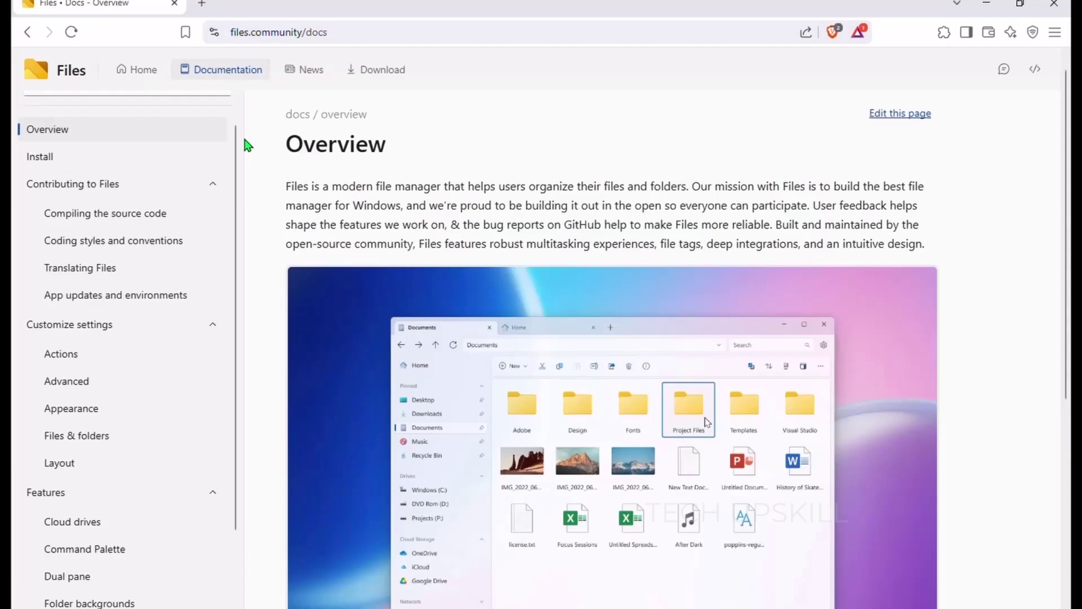
click(44, 180)
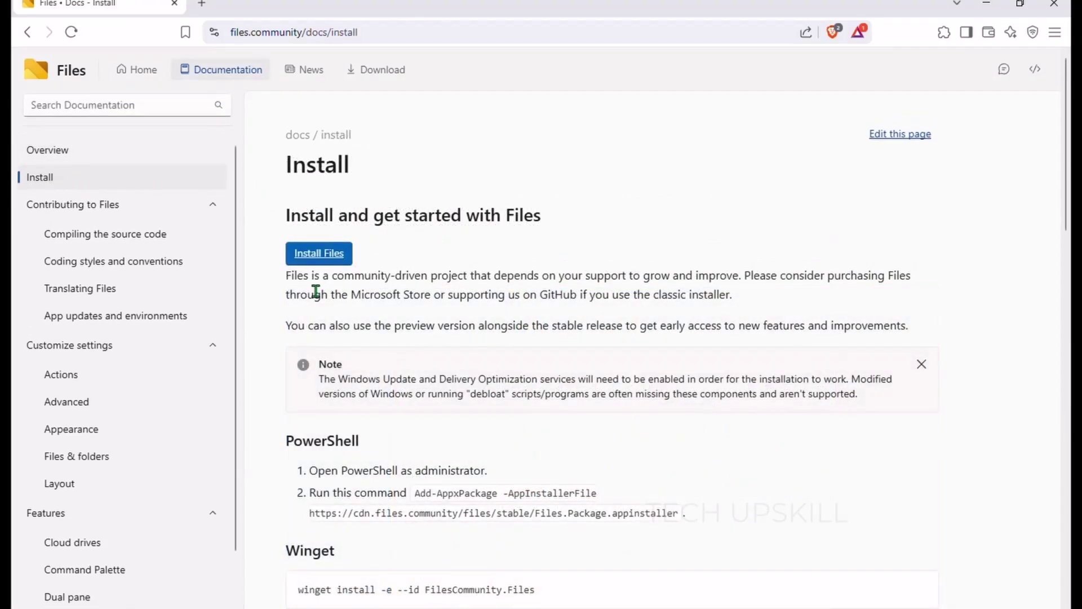
scroll(634, 254, down, 2)
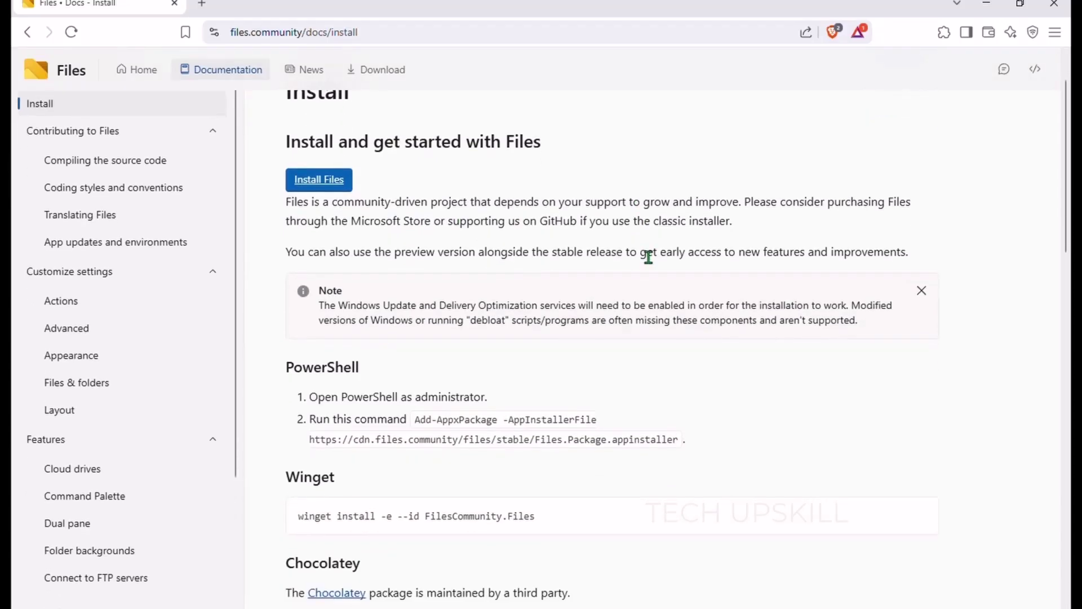
scroll(645, 254, down, 1)
scroll(647, 256, down, 2)
scroll(650, 257, down, 2)
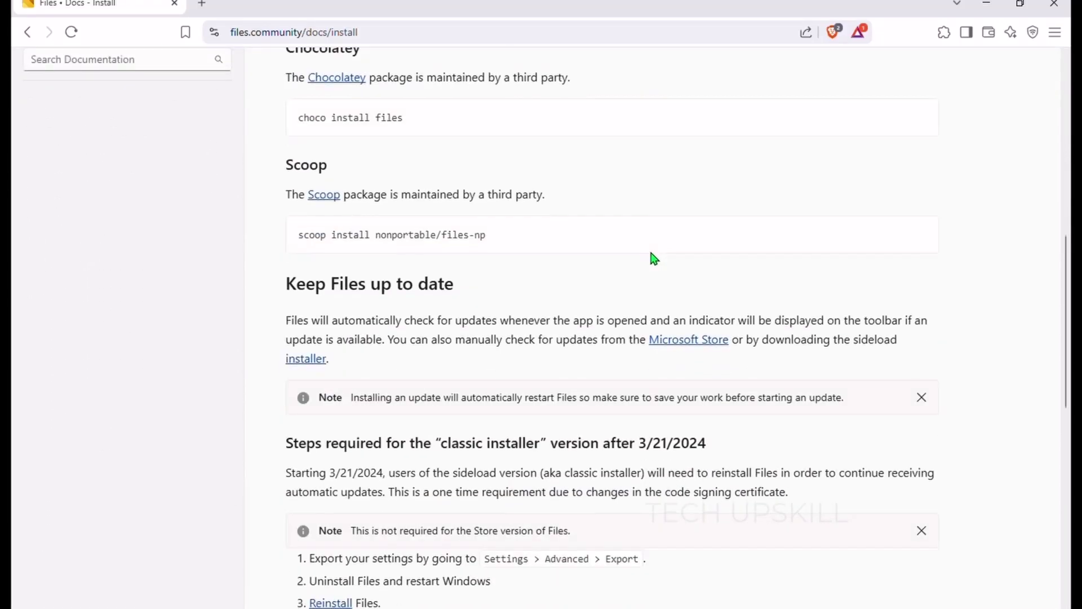
scroll(653, 258, up, 2)
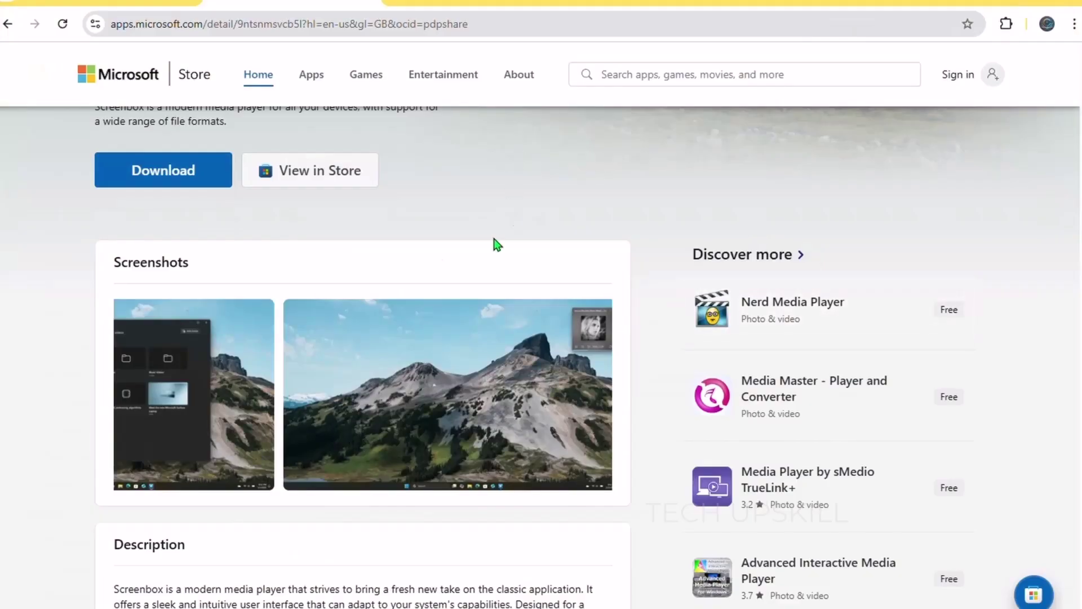
scroll(314, 323, up, 1)
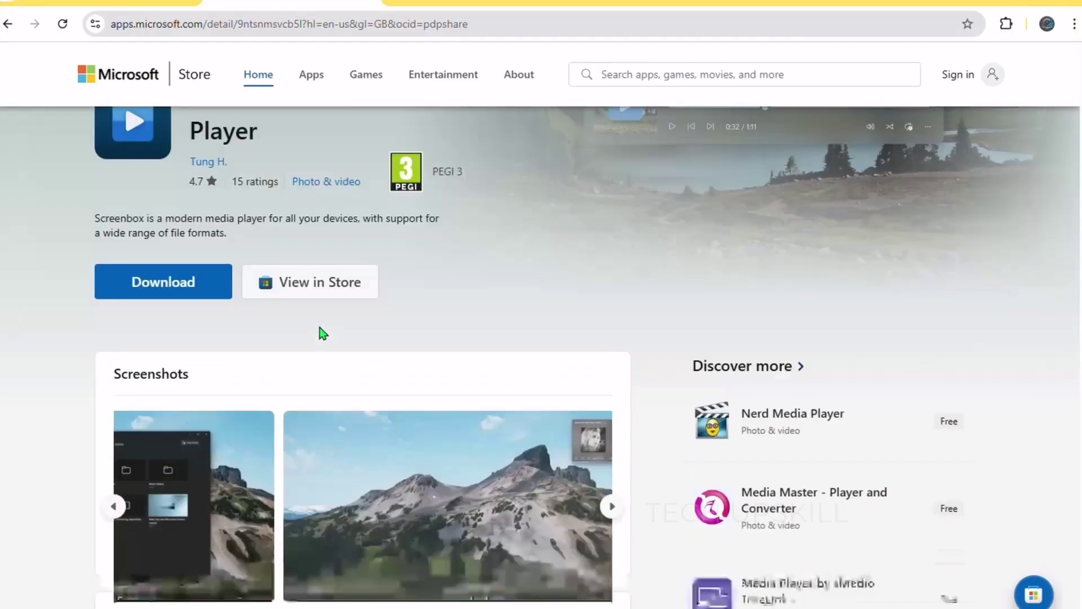
scroll(320, 330, up, 2)
- Highlight Screenbox's title and supported devices, then enlarge a screenshot and step back one
mouse_move(190, 292)
mouse_down()
mouse_move(308, 301)
mouse_move(331, 322)
mouse_up()
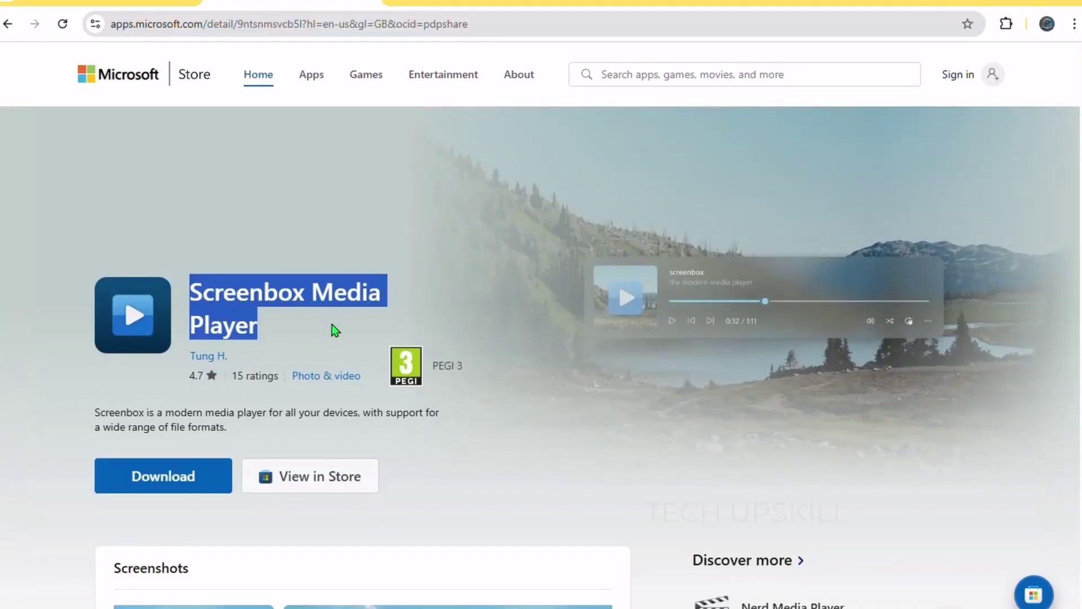
click(511, 422)
scroll(496, 401, down, 2)
scroll(494, 399, down, 2)
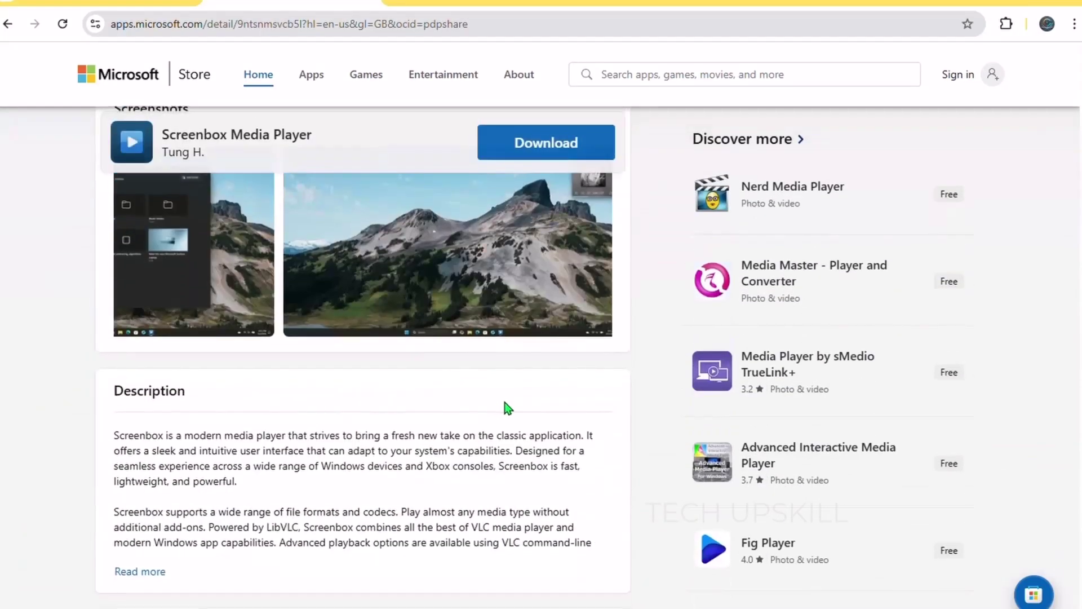
scroll(508, 409, down, 3)
scroll(505, 407, down, 2)
scroll(504, 407, down, 2)
scroll(504, 407, down, 3)
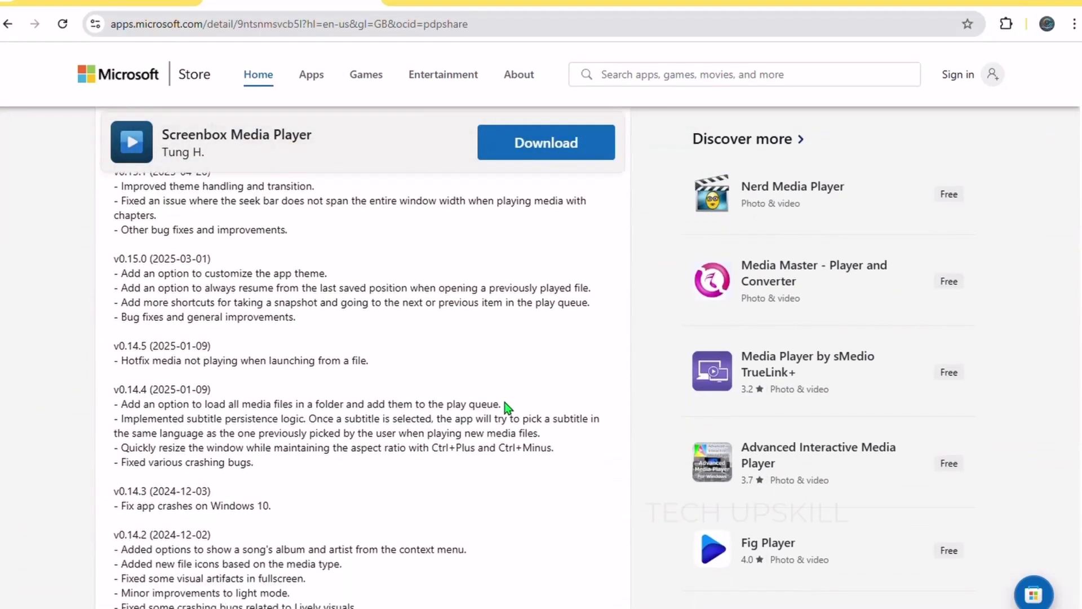
scroll(507, 406, down, 2)
scroll(507, 406, down, 3)
scroll(510, 405, down, 2)
scroll(511, 404, up, 3)
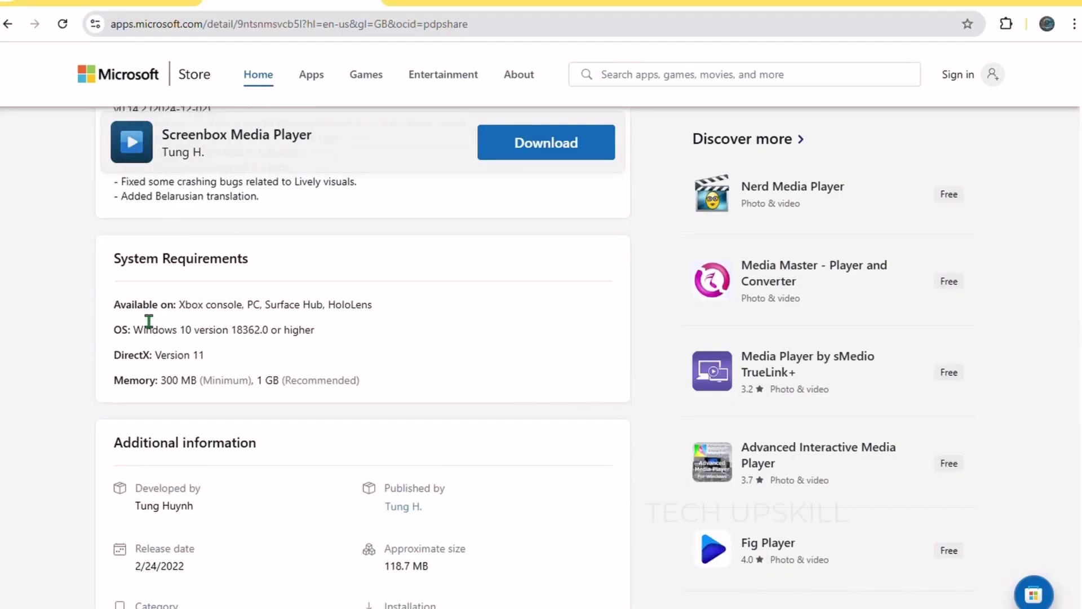
mouse_move(178, 313)
mouse_down()
mouse_move(326, 321)
mouse_move(380, 312)
mouse_up()
scroll(414, 367, up, 1)
scroll(414, 367, up, 5)
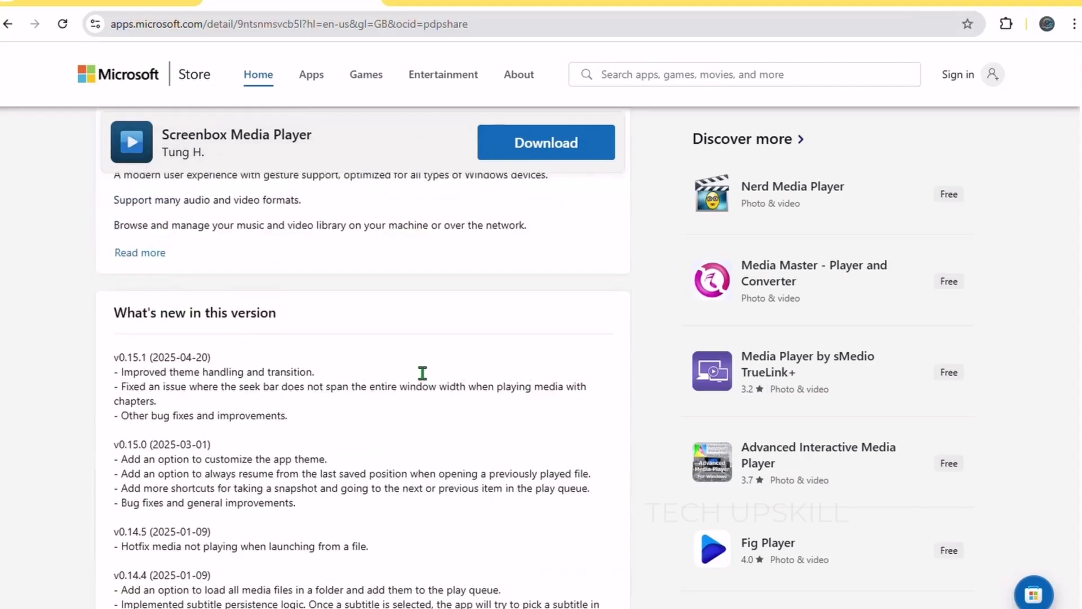
scroll(422, 375, up, 5)
scroll(442, 435, up, 5)
scroll(437, 424, down, 2)
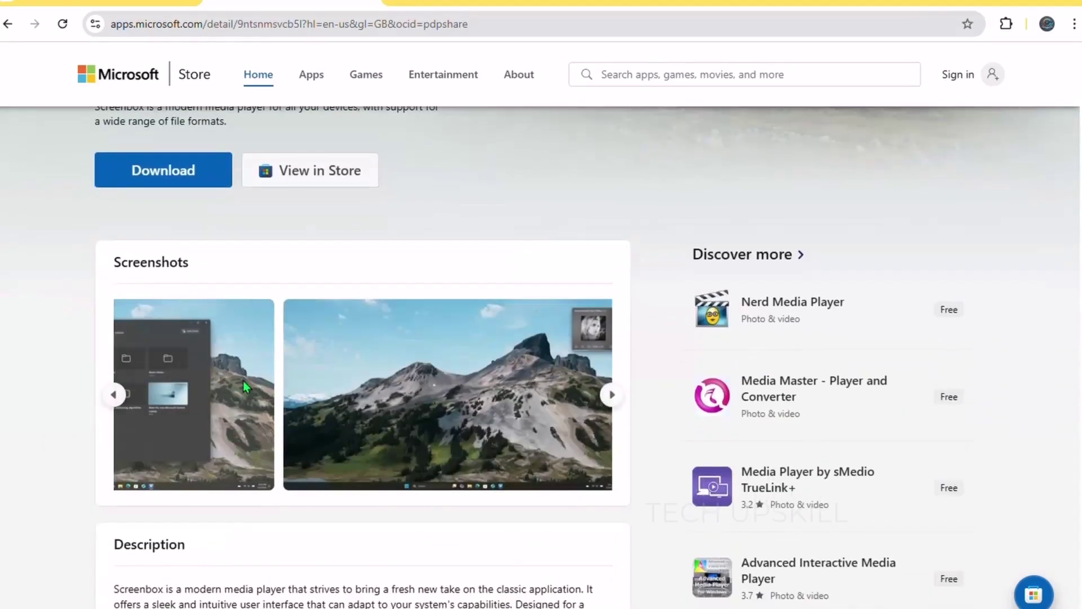
click(243, 381)
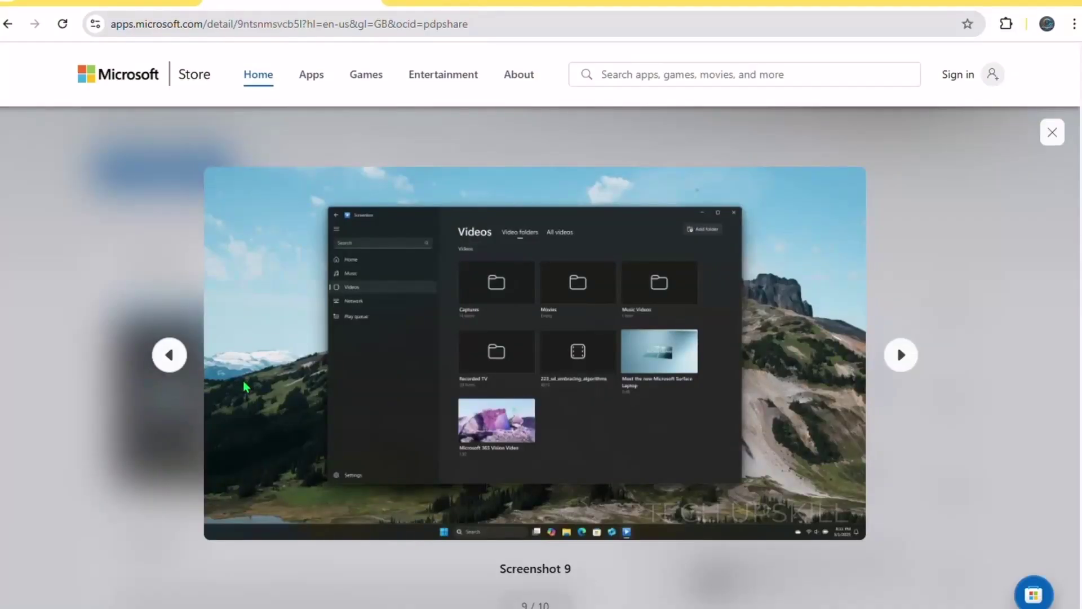
click(184, 350)
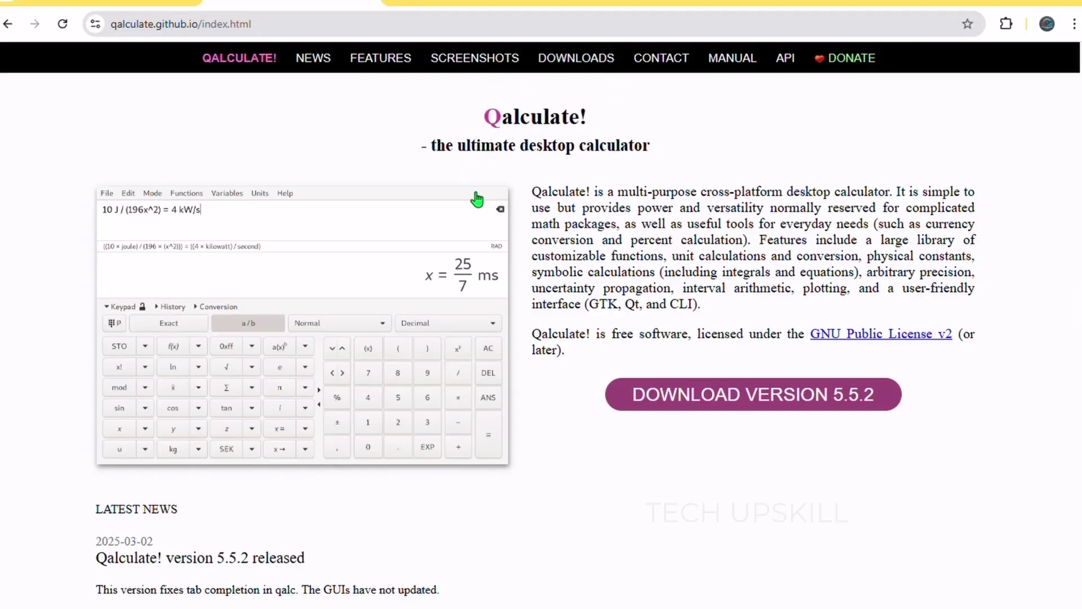
- Highlight Qalculate!'s heading, description and version 5.5.1 changes, then go to the NEWS page
drag(480, 126, 668, 173)
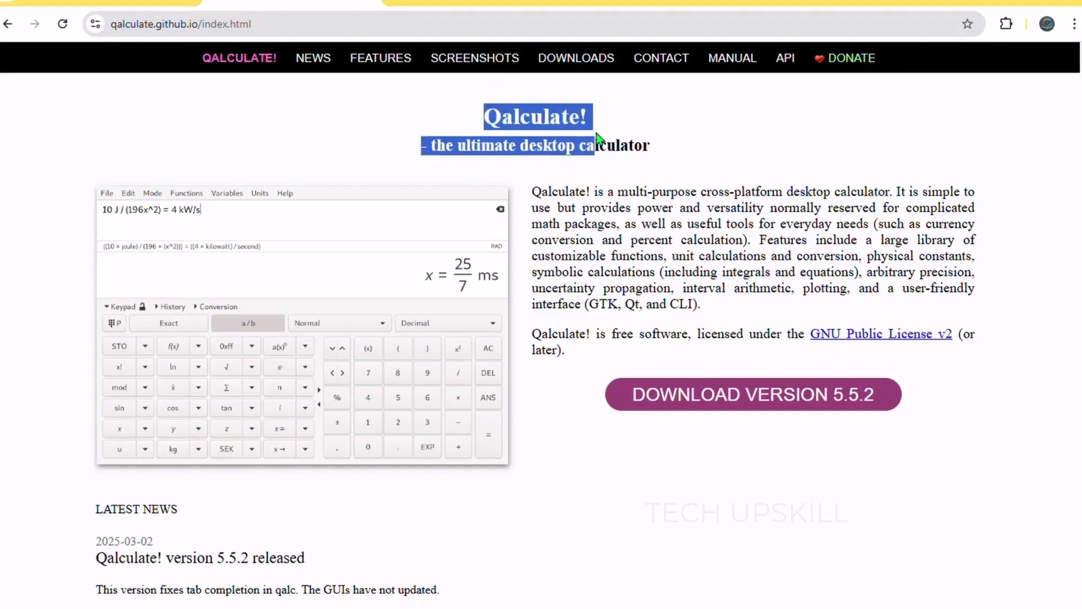
click(668, 173)
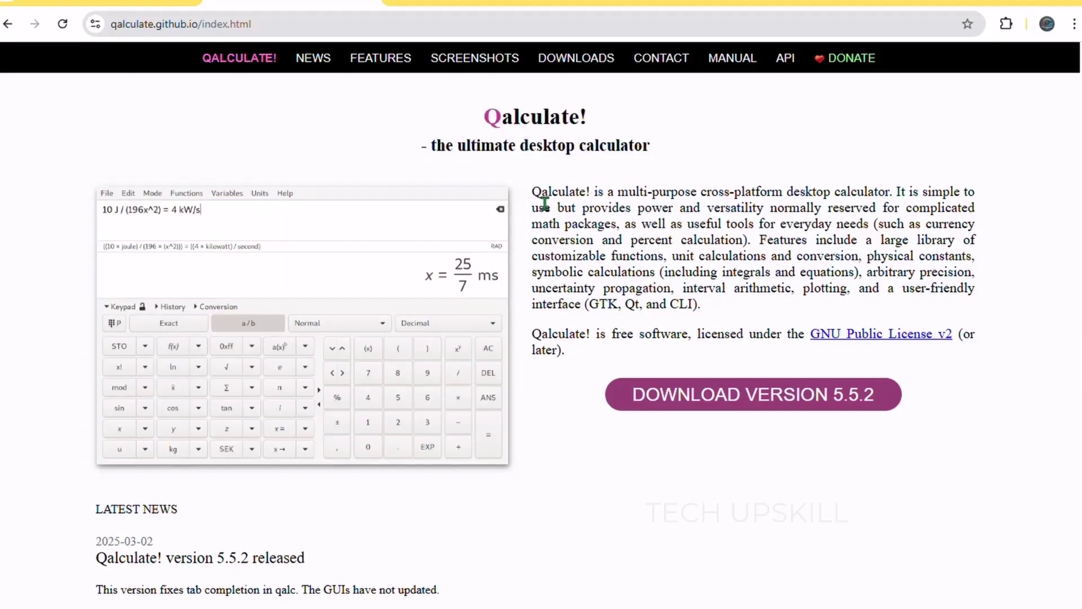
mouse_move(531, 193)
mouse_down()
mouse_move(985, 277)
mouse_move(1001, 314)
mouse_up()
scroll(548, 355, down, 2)
scroll(544, 345, down, 3)
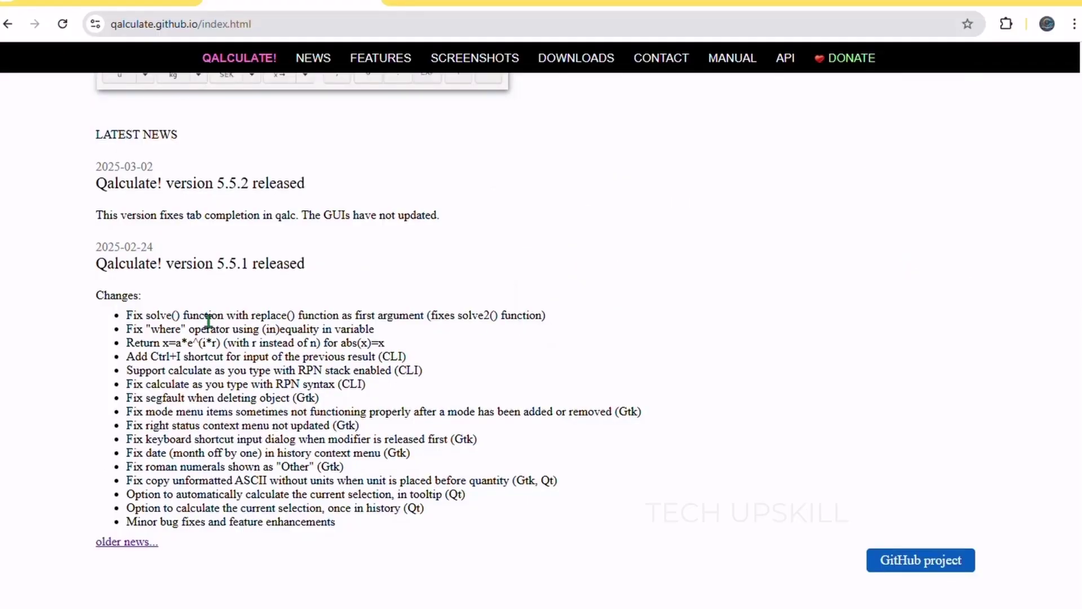
mouse_move(127, 315)
mouse_down()
mouse_move(401, 333)
mouse_move(454, 434)
mouse_up()
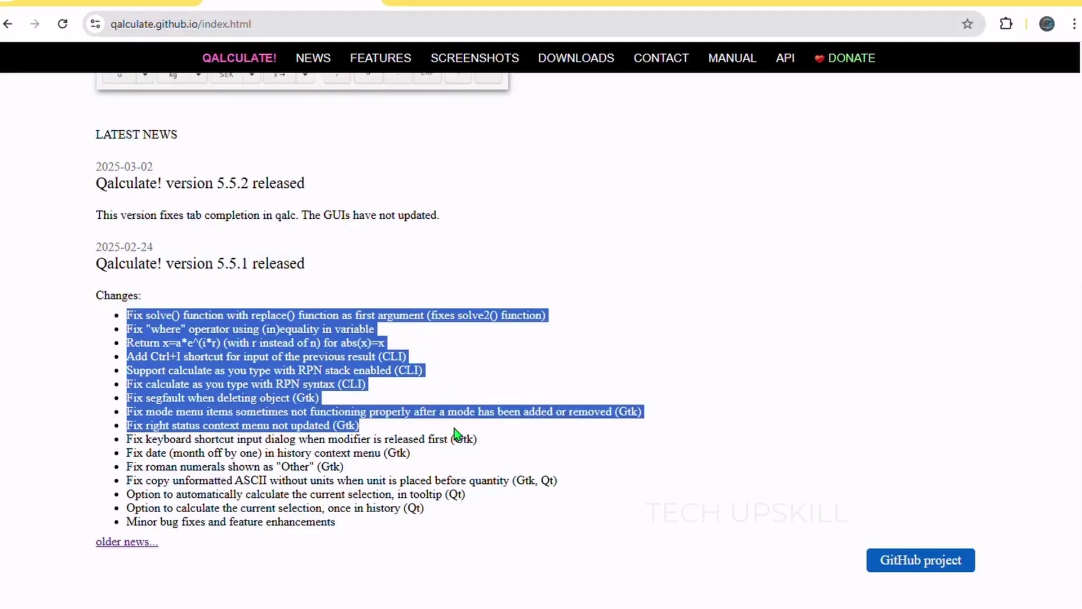
click(575, 327)
scroll(530, 279, up, 5)
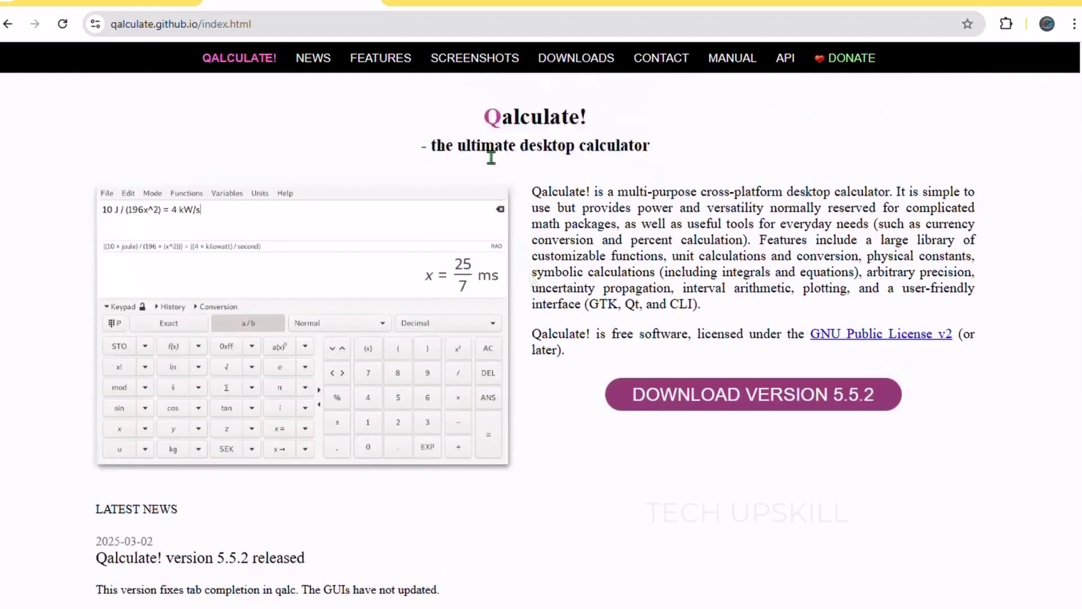
click(313, 62)
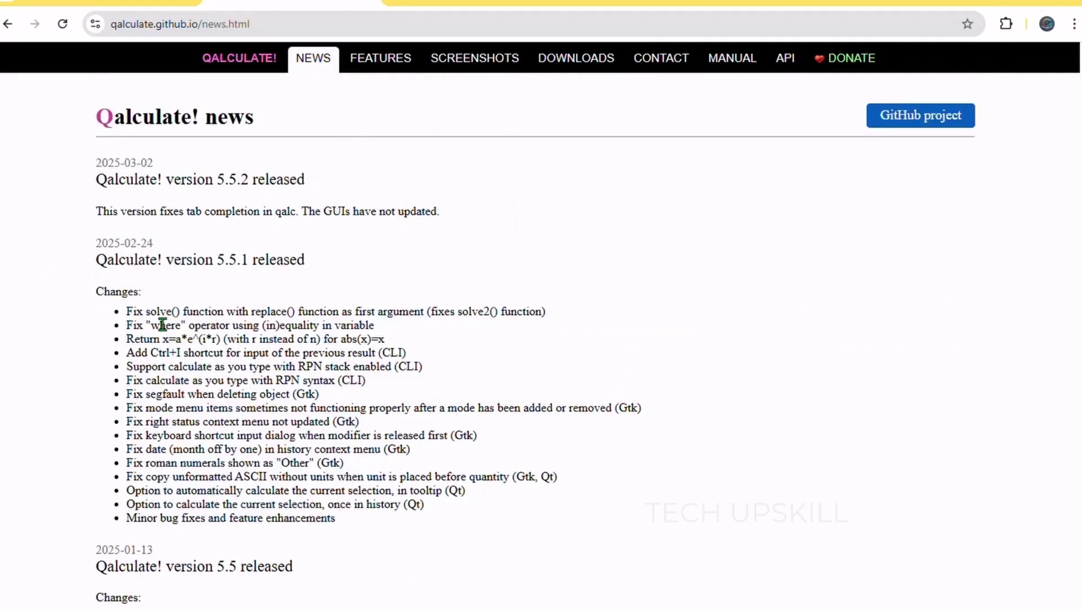
scroll(321, 266, down, 3)
scroll(323, 265, down, 2)
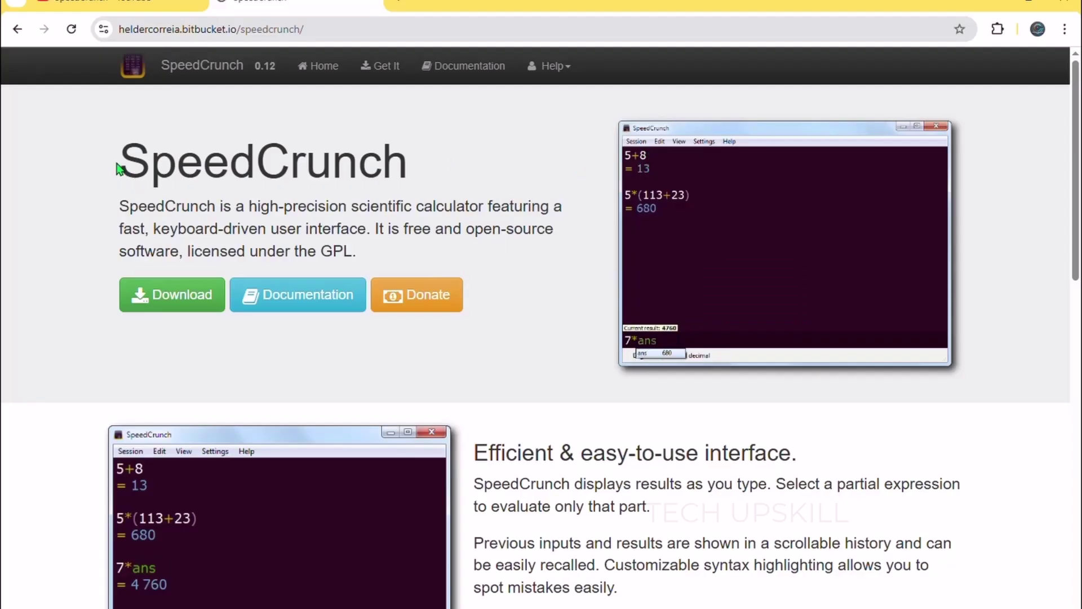
drag(118, 169, 408, 176)
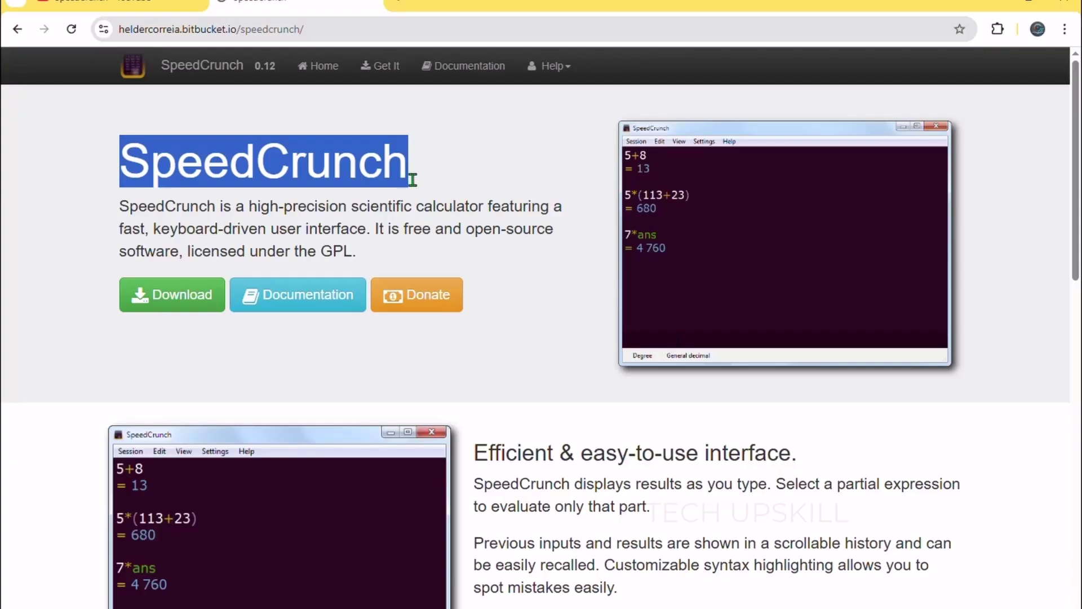
click(414, 178)
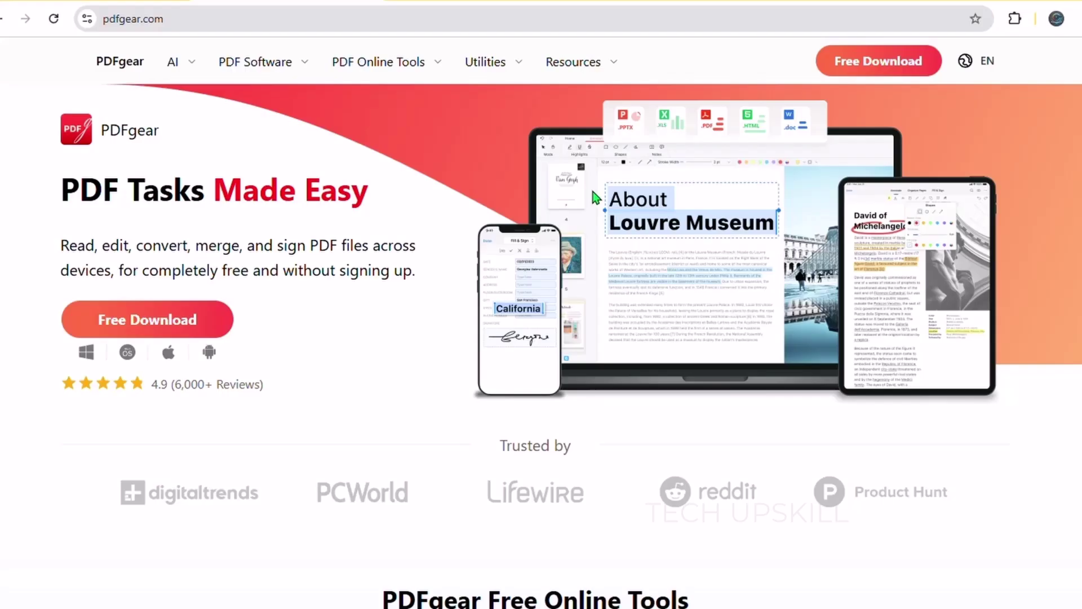
scroll(595, 197, down, 1)
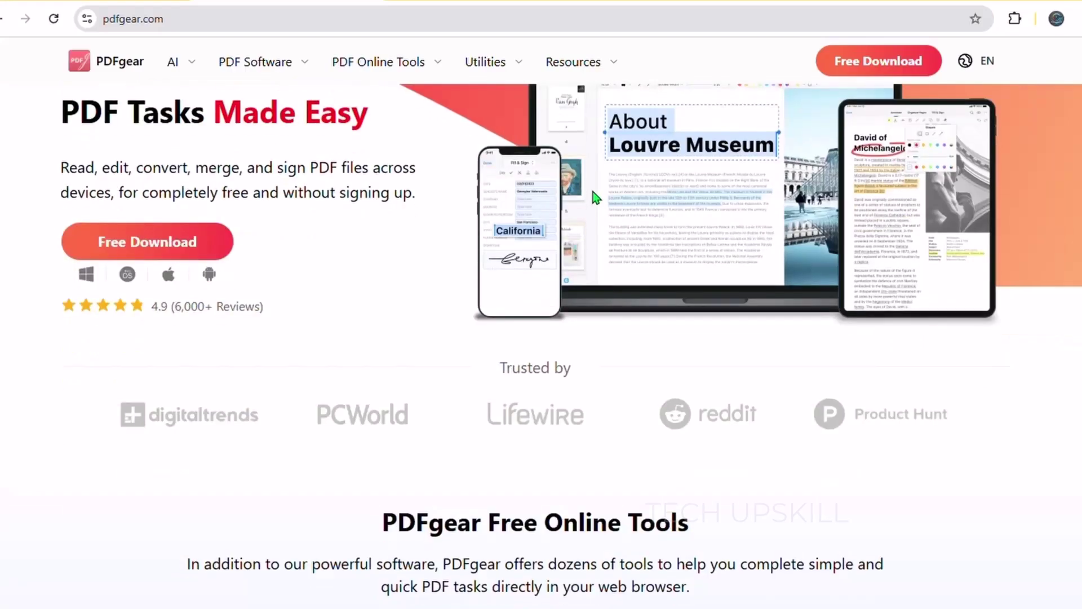
scroll(595, 197, down, 1)
scroll(595, 197, down, 2)
scroll(594, 197, down, 1)
scroll(595, 197, down, 1)
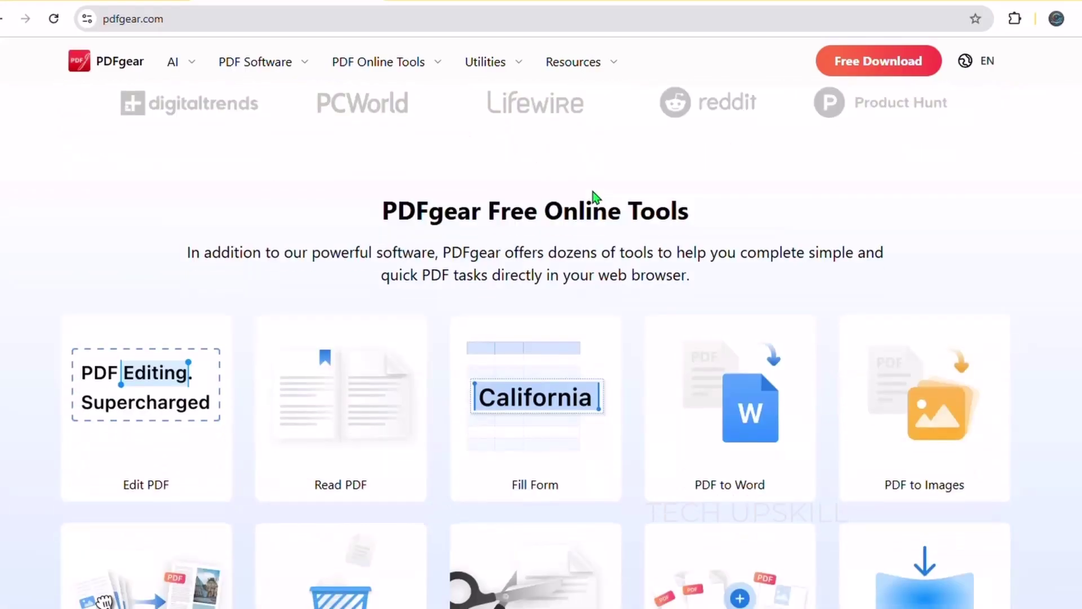
- Highlight the Free Online Tools heading on the PDFgear homepage
drag(385, 210, 689, 221)
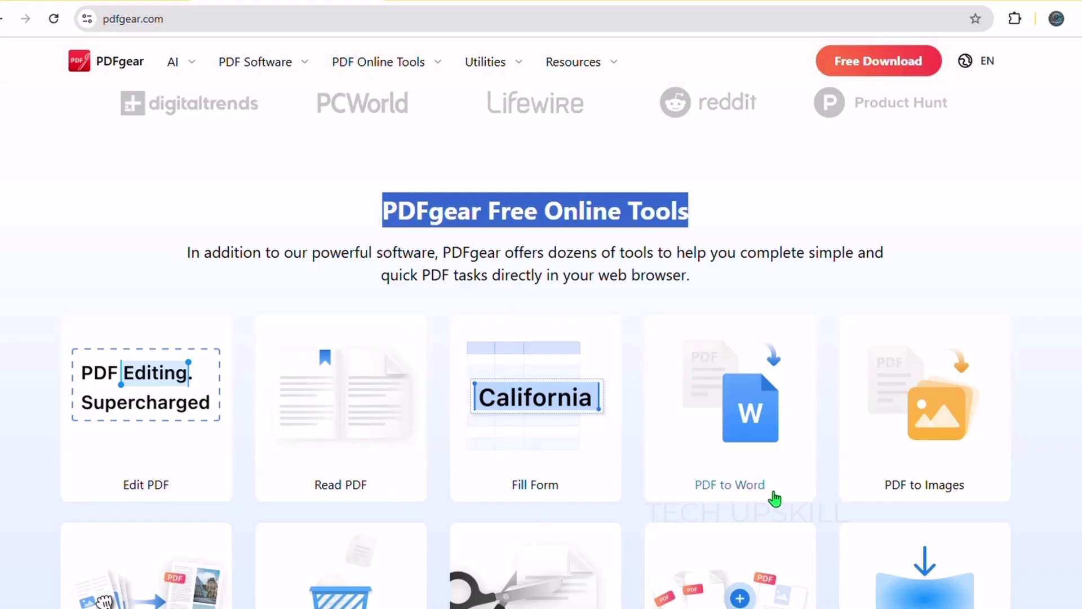
scroll(925, 394, down, 1)
scroll(925, 392, down, 2)
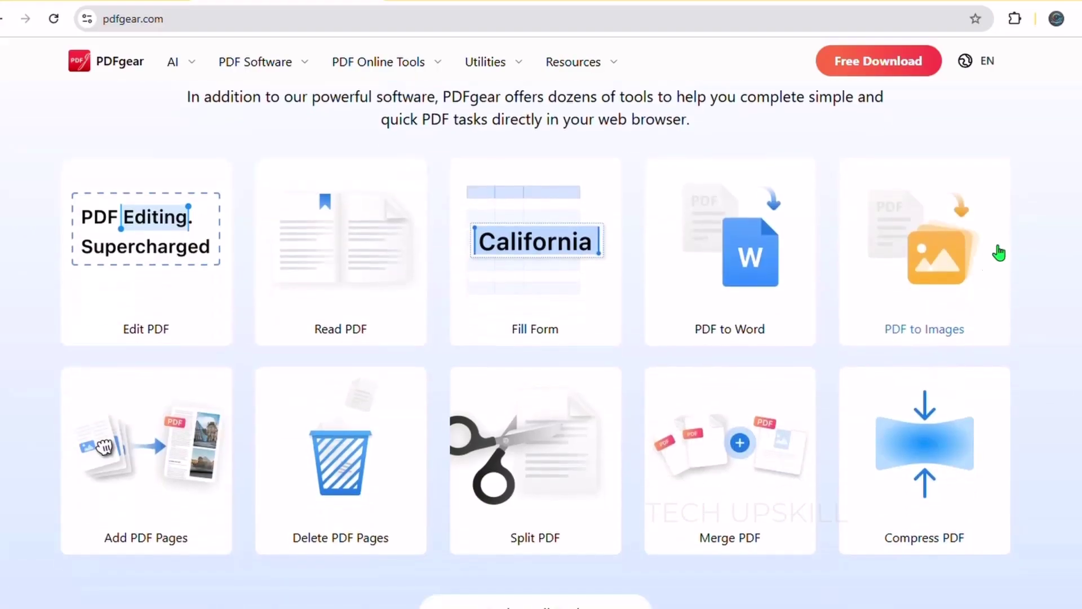